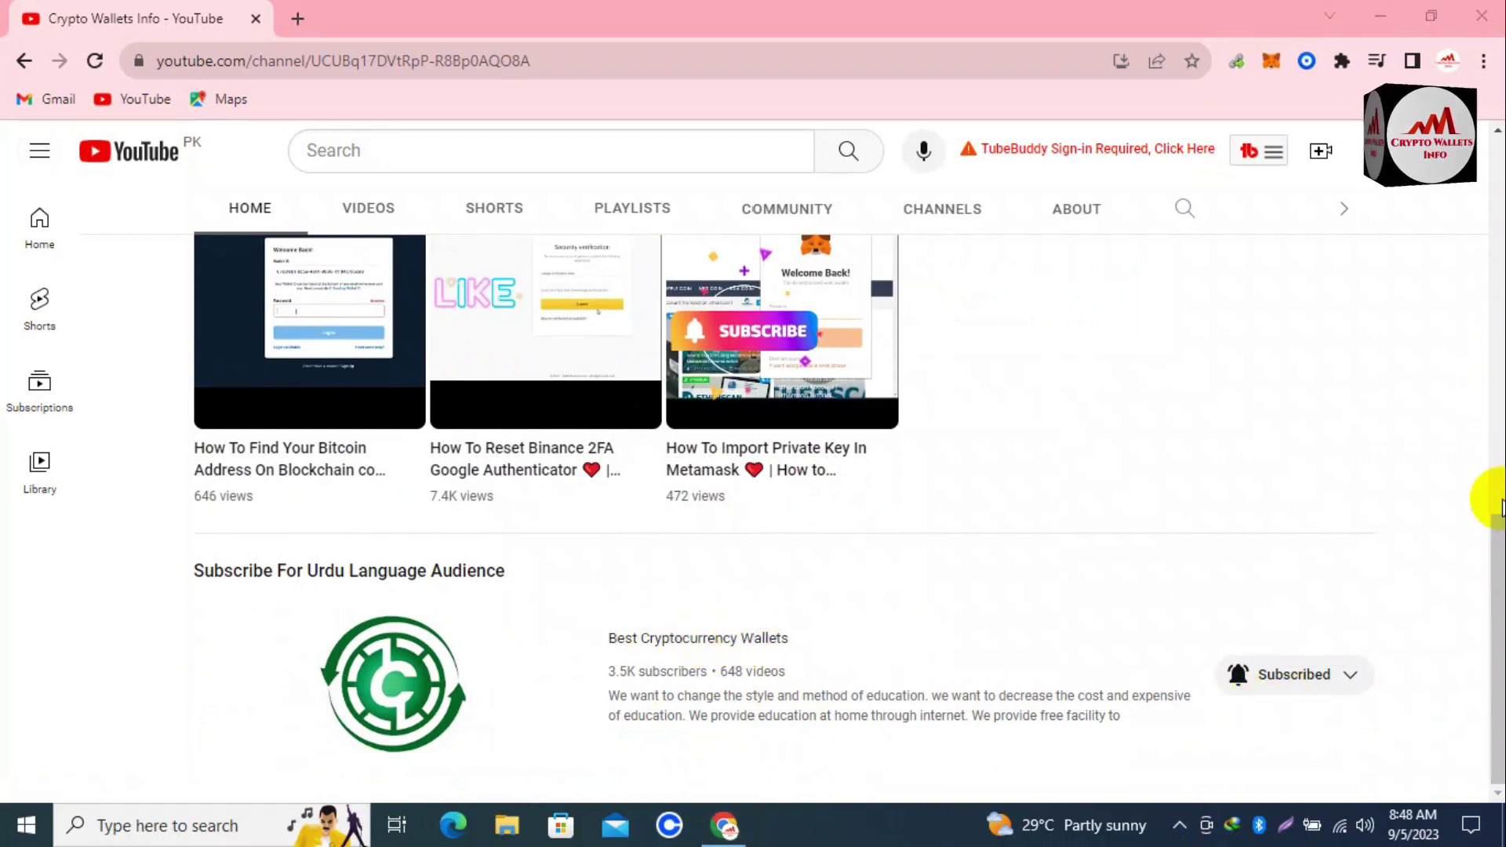
# Step: Show the Crypto Wallets Info channel's Videos tab, then bring up the Coinbase Wallet unlock prompt
pyautogui.moveTo(1483, 571); pyautogui.dragTo(1488, 328)
pyautogui.scroll(1, 1482, 392)
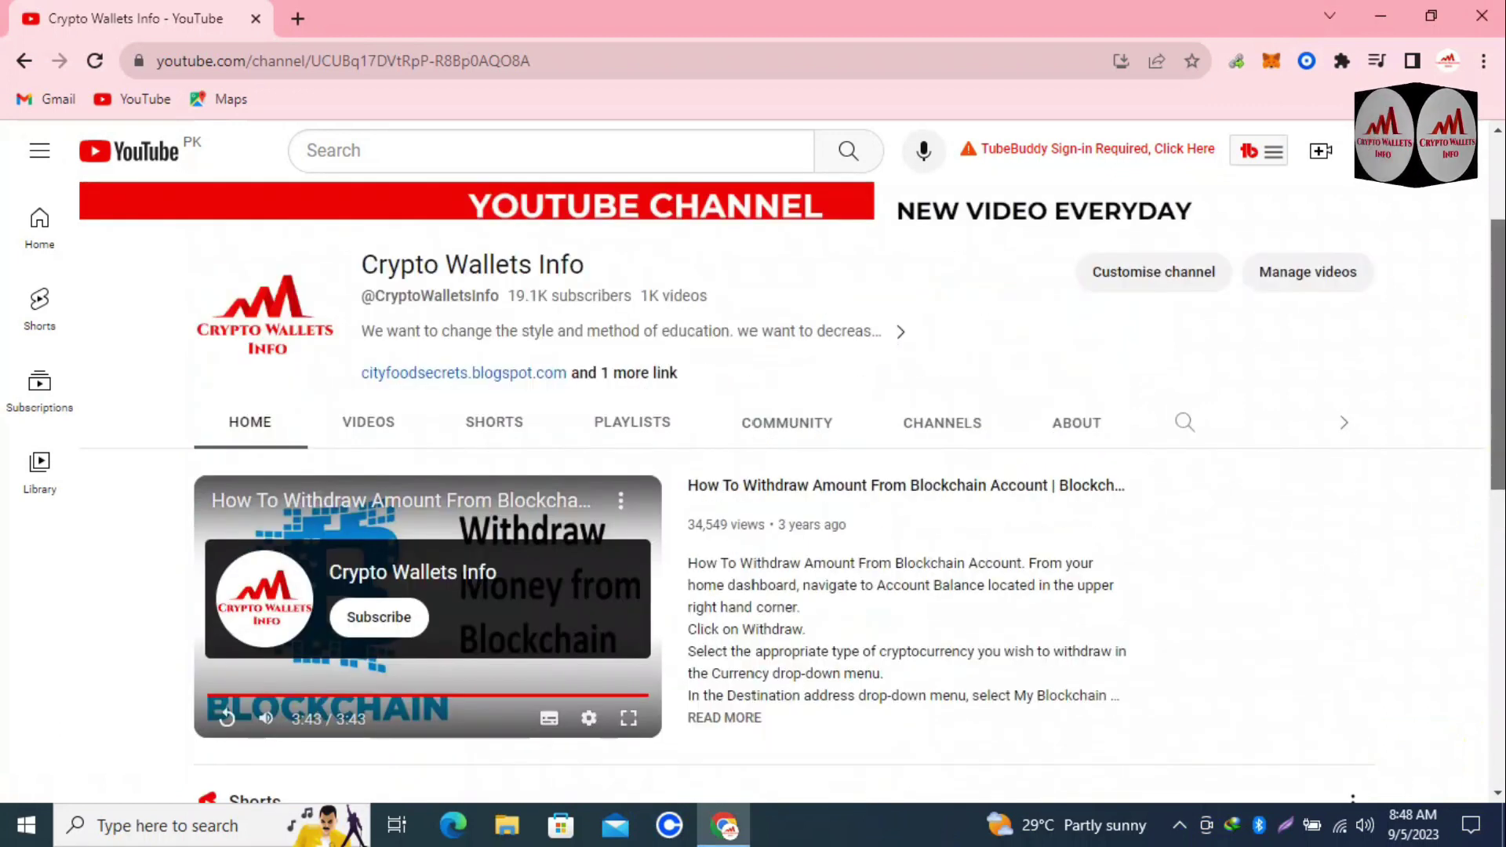
pyautogui.click(367, 424)
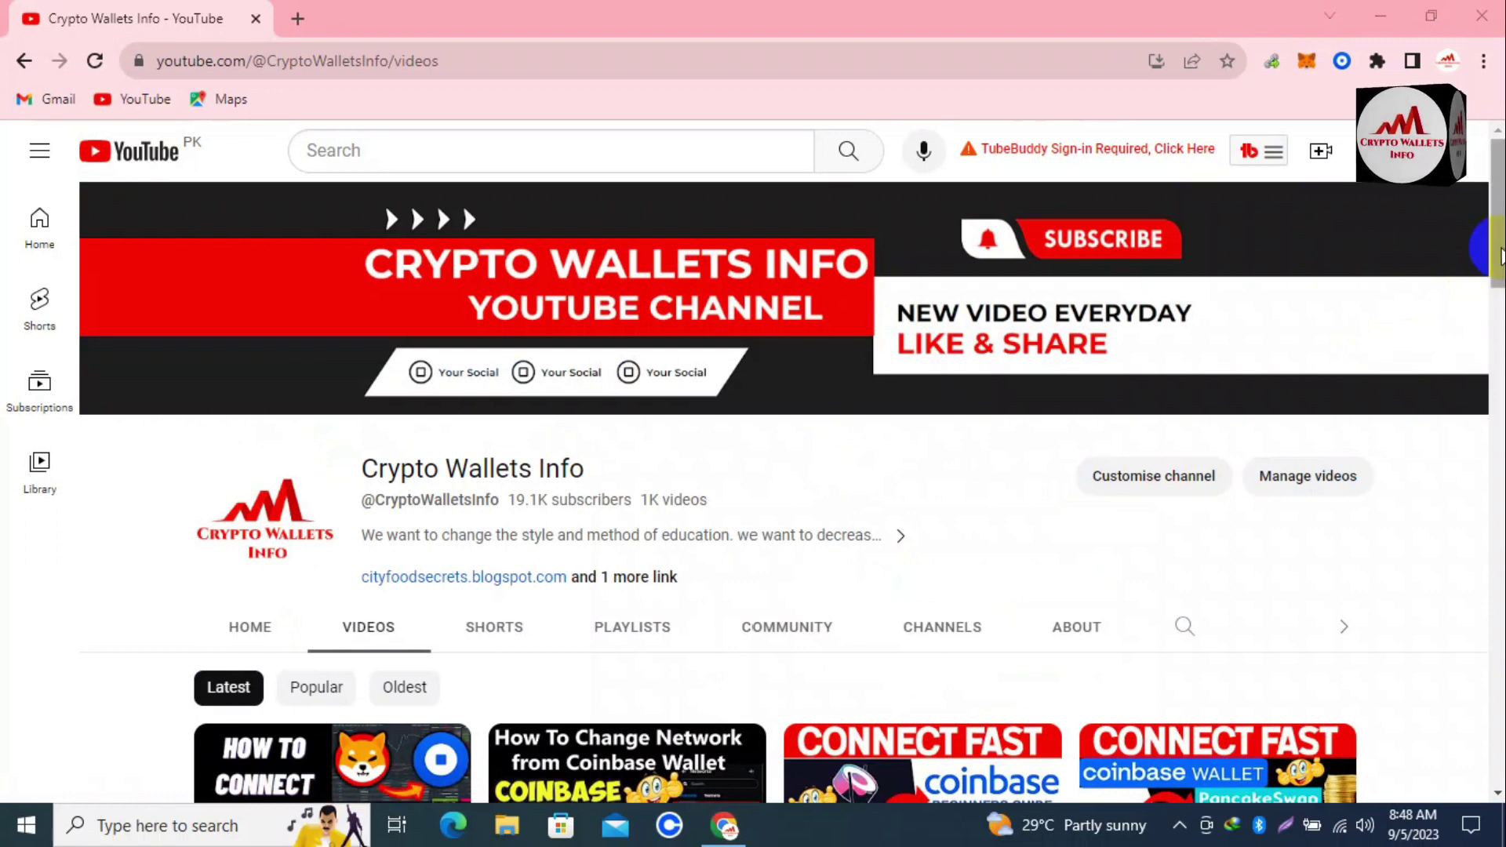
pyautogui.moveTo(1500, 255); pyautogui.dragTo(1498, 359)
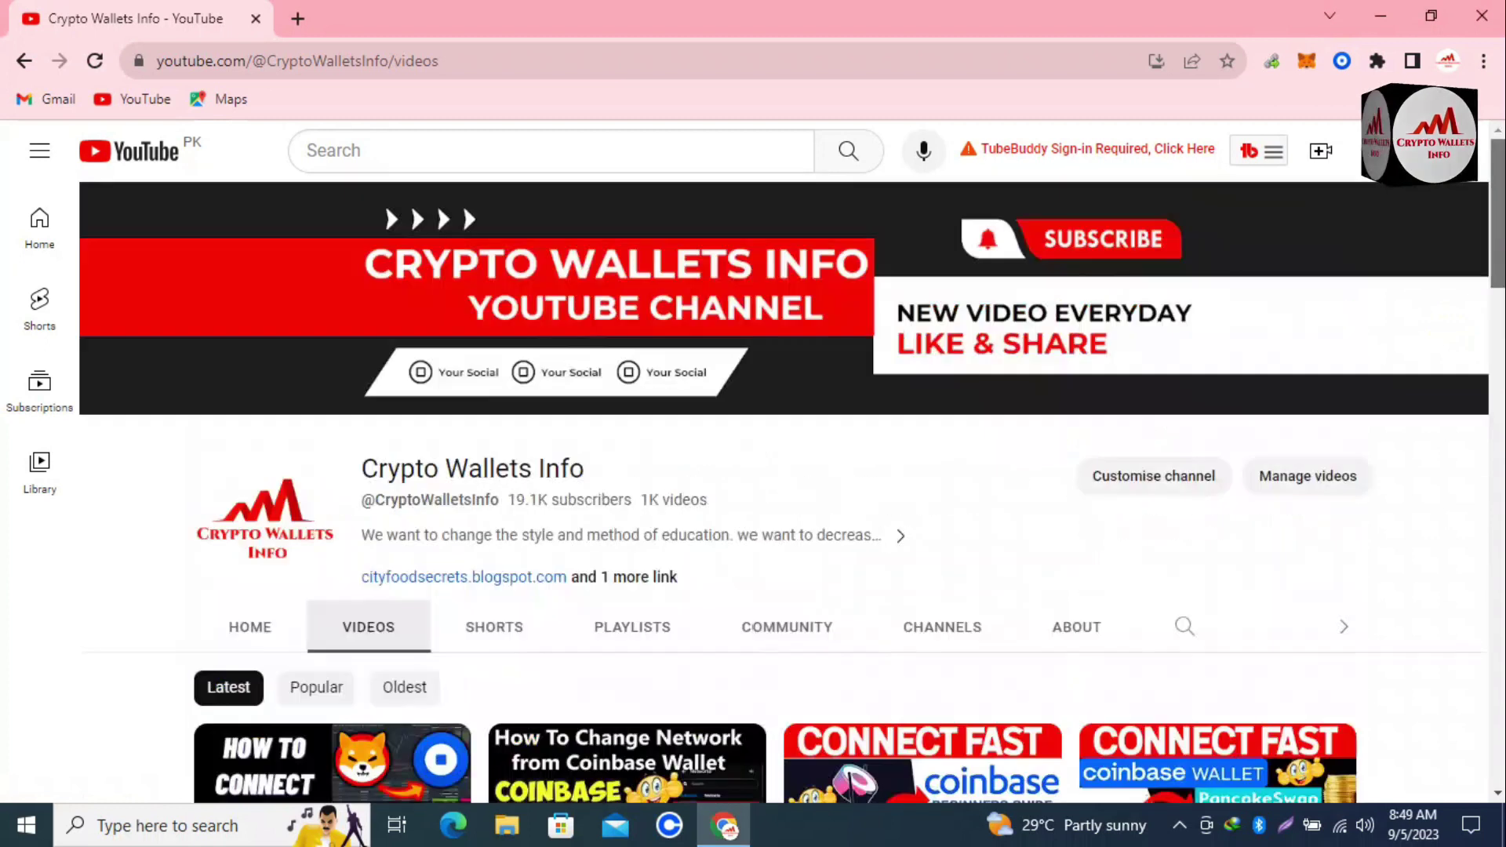
pyautogui.click(1499, 271)
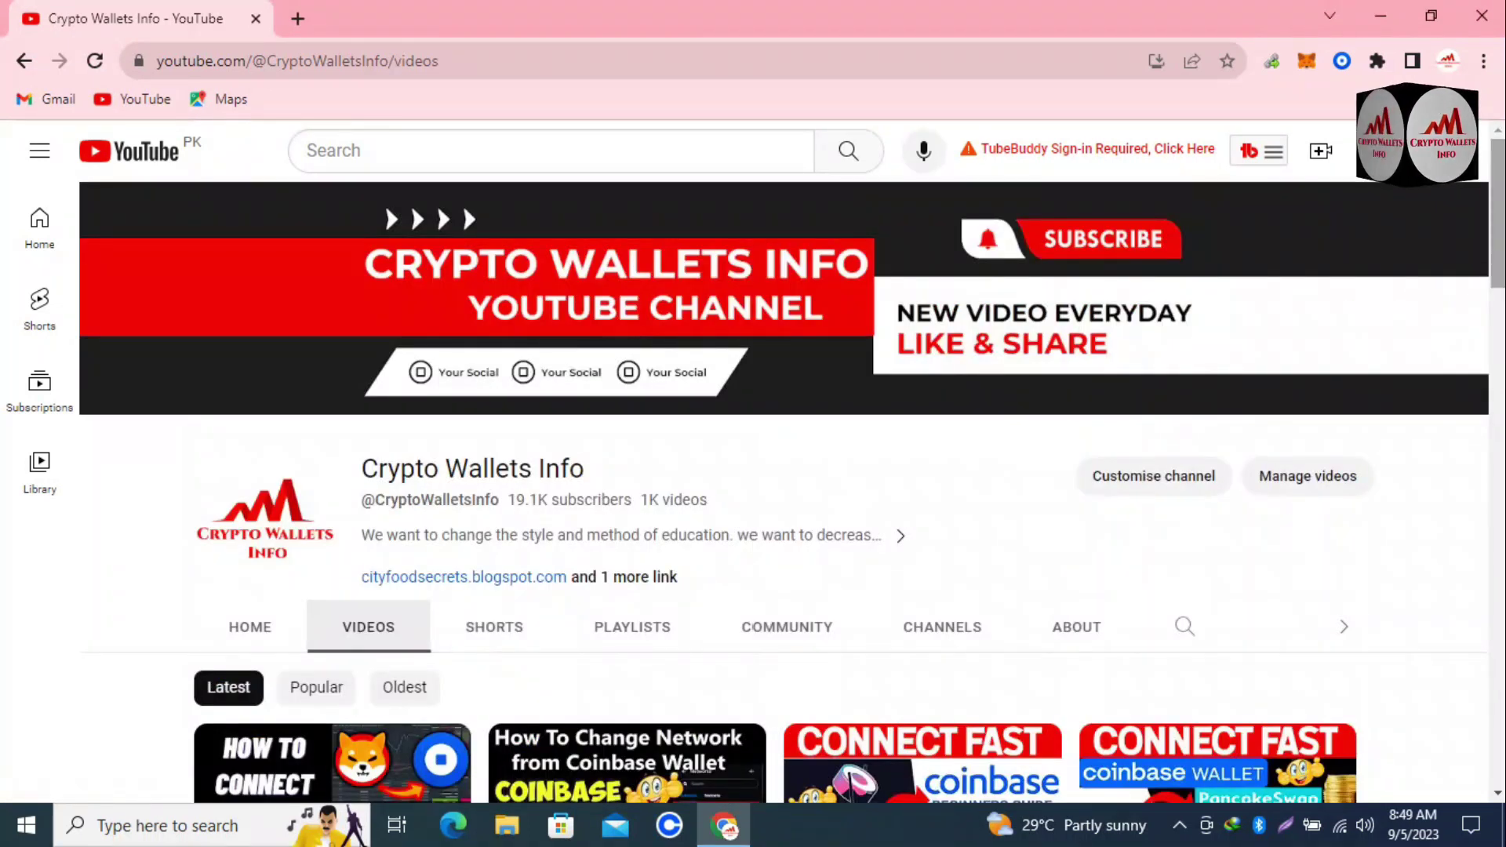
# Step: Unlock Coinbase Wallet with the wallet password to reach the Address 1 Assets home
pyautogui.click(1342, 61)
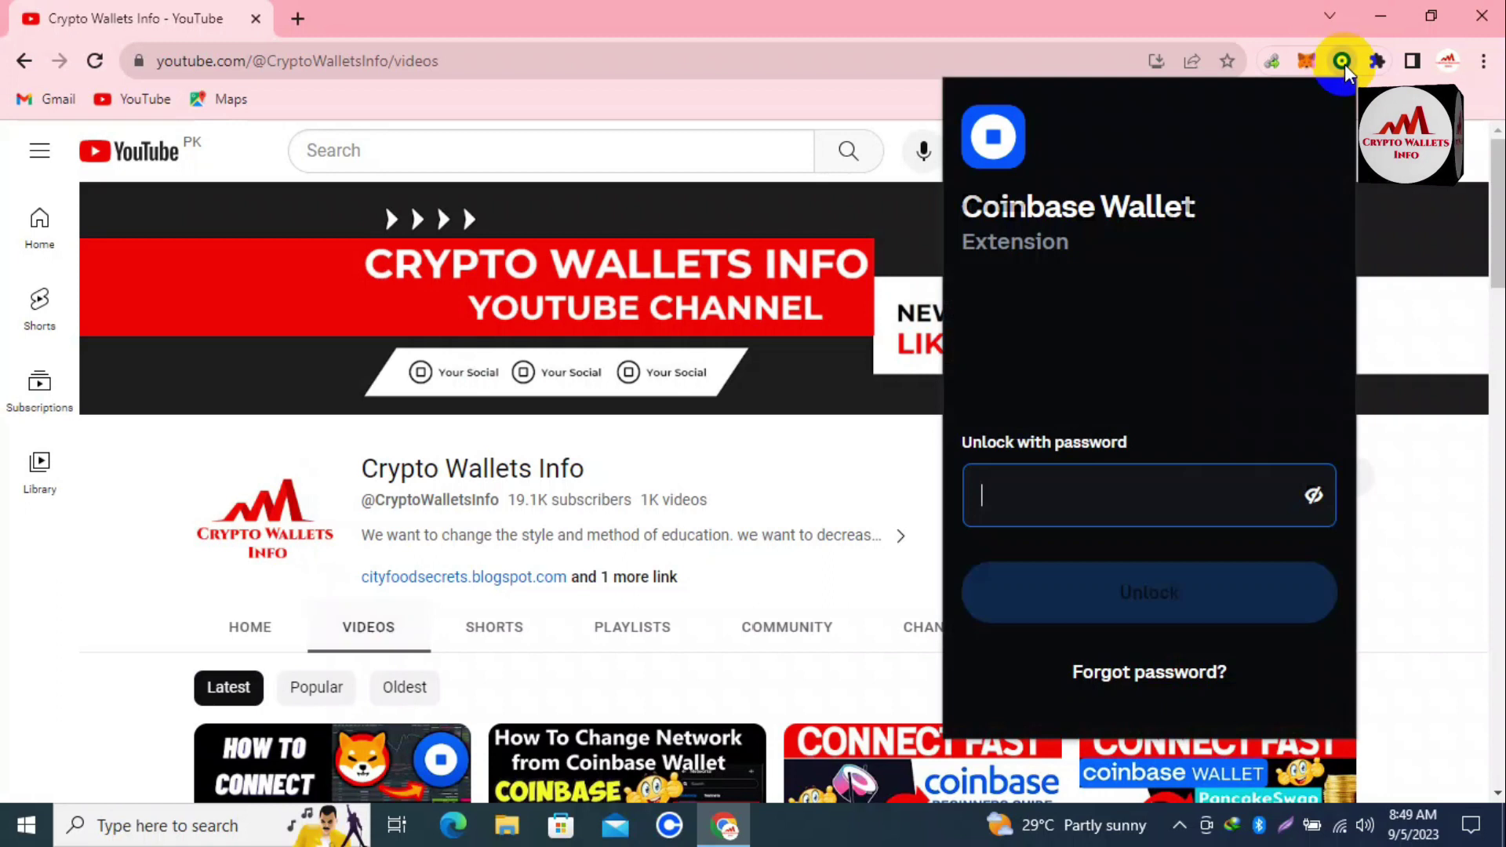
pyautogui.click(1034, 502)
pyautogui.write('•••••')
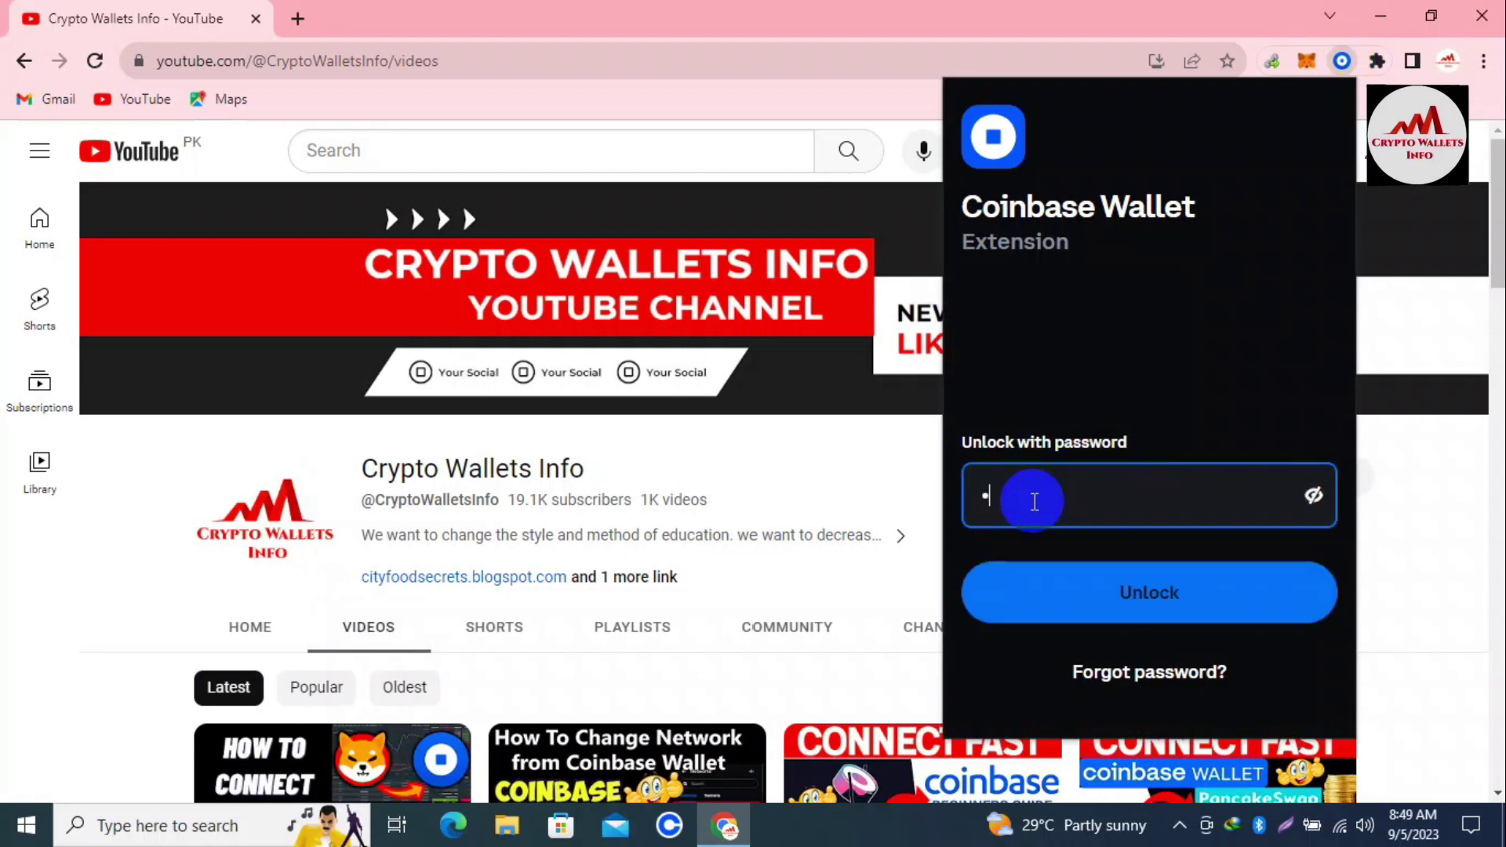
pyautogui.write('•••')
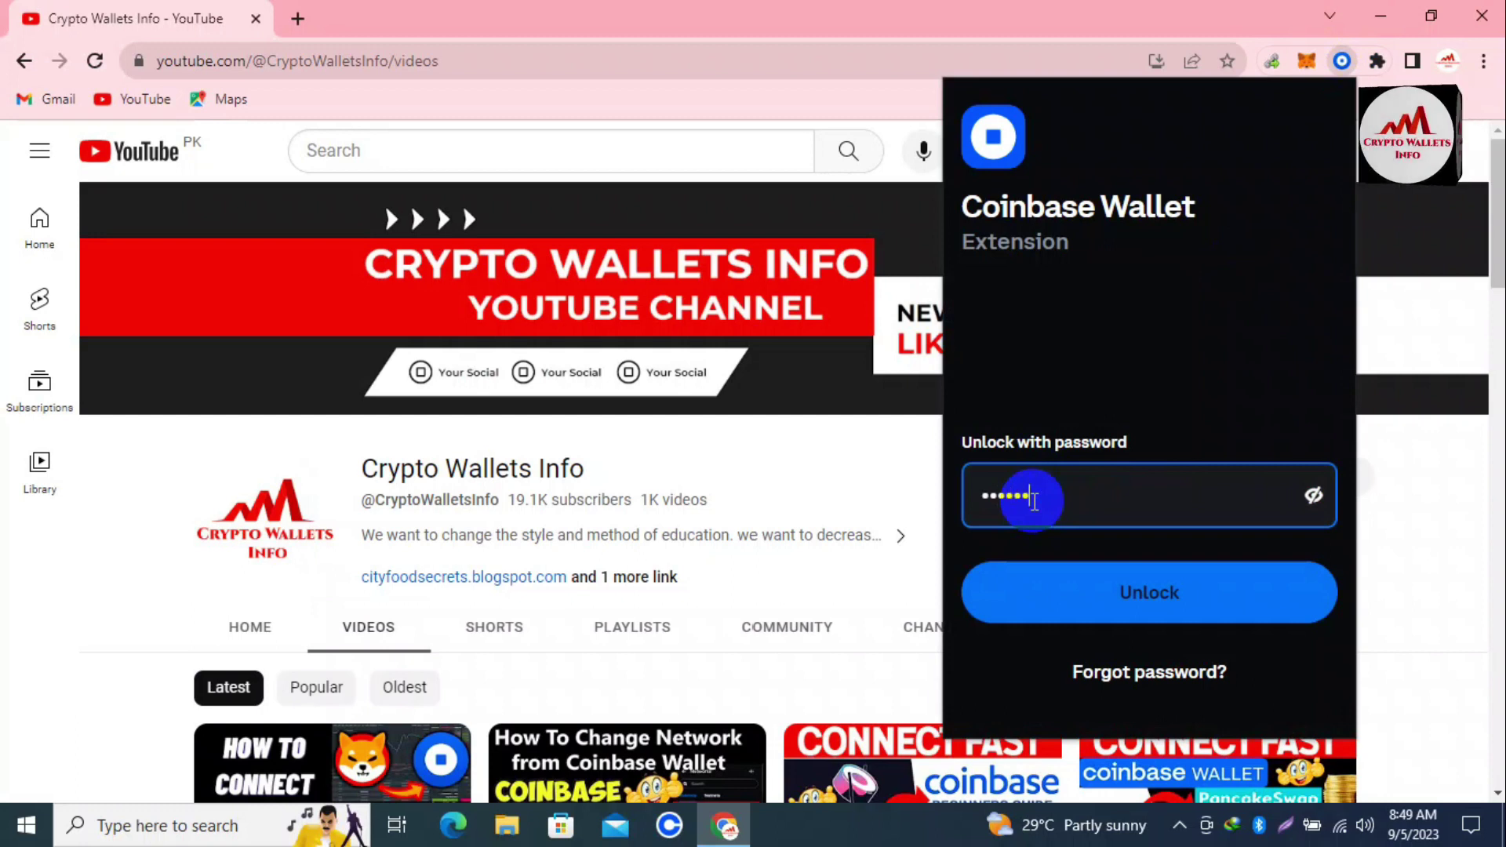
pyautogui.click(1167, 581)
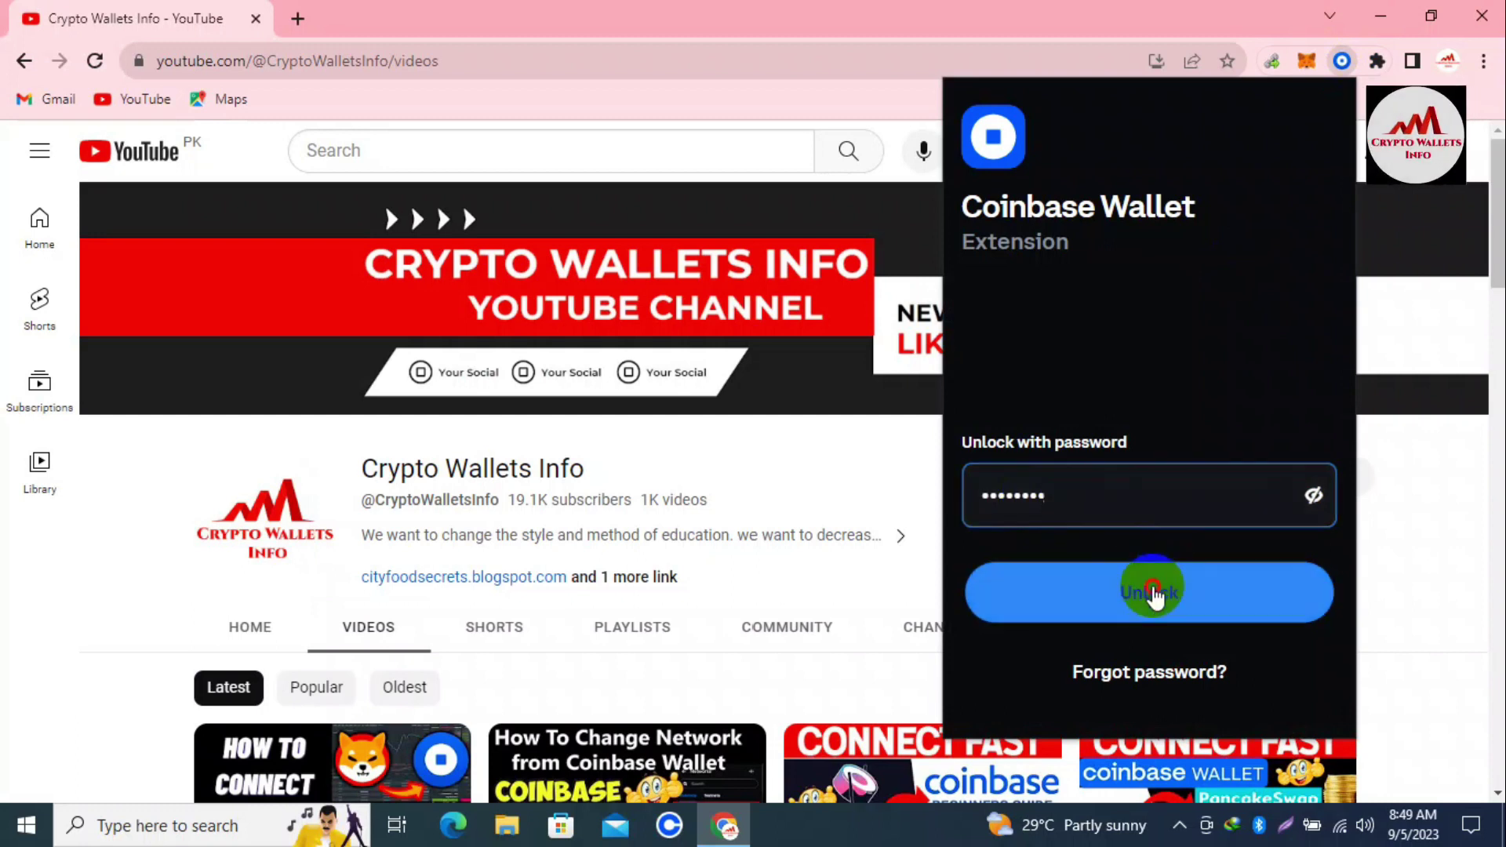
pyautogui.click(1003, 710)
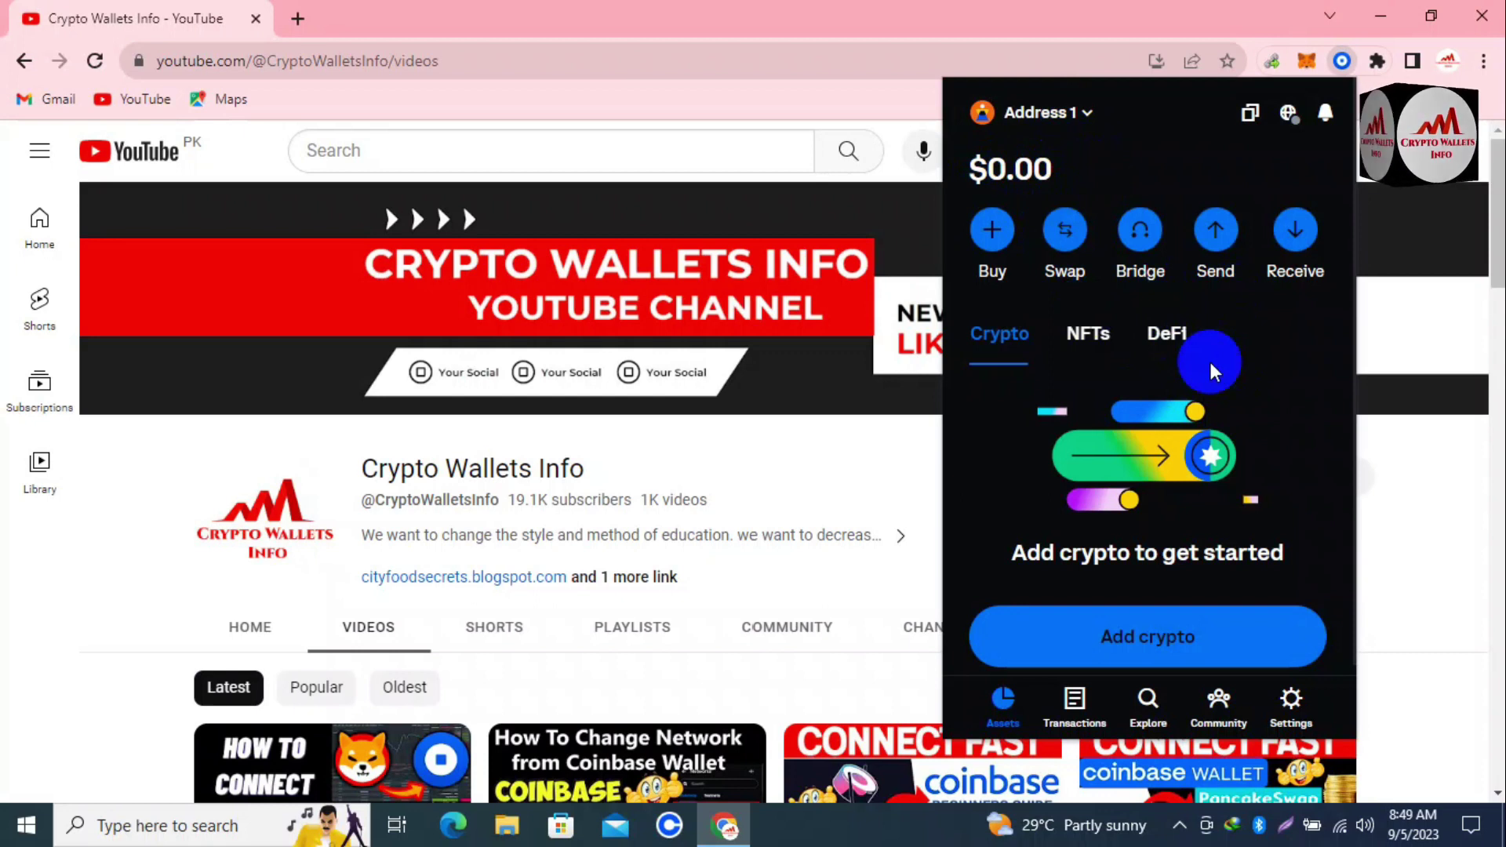
# Step: Switch the active account from Address 1 to the wallet listed under PRIVATE KEY
pyautogui.click(1094, 117)
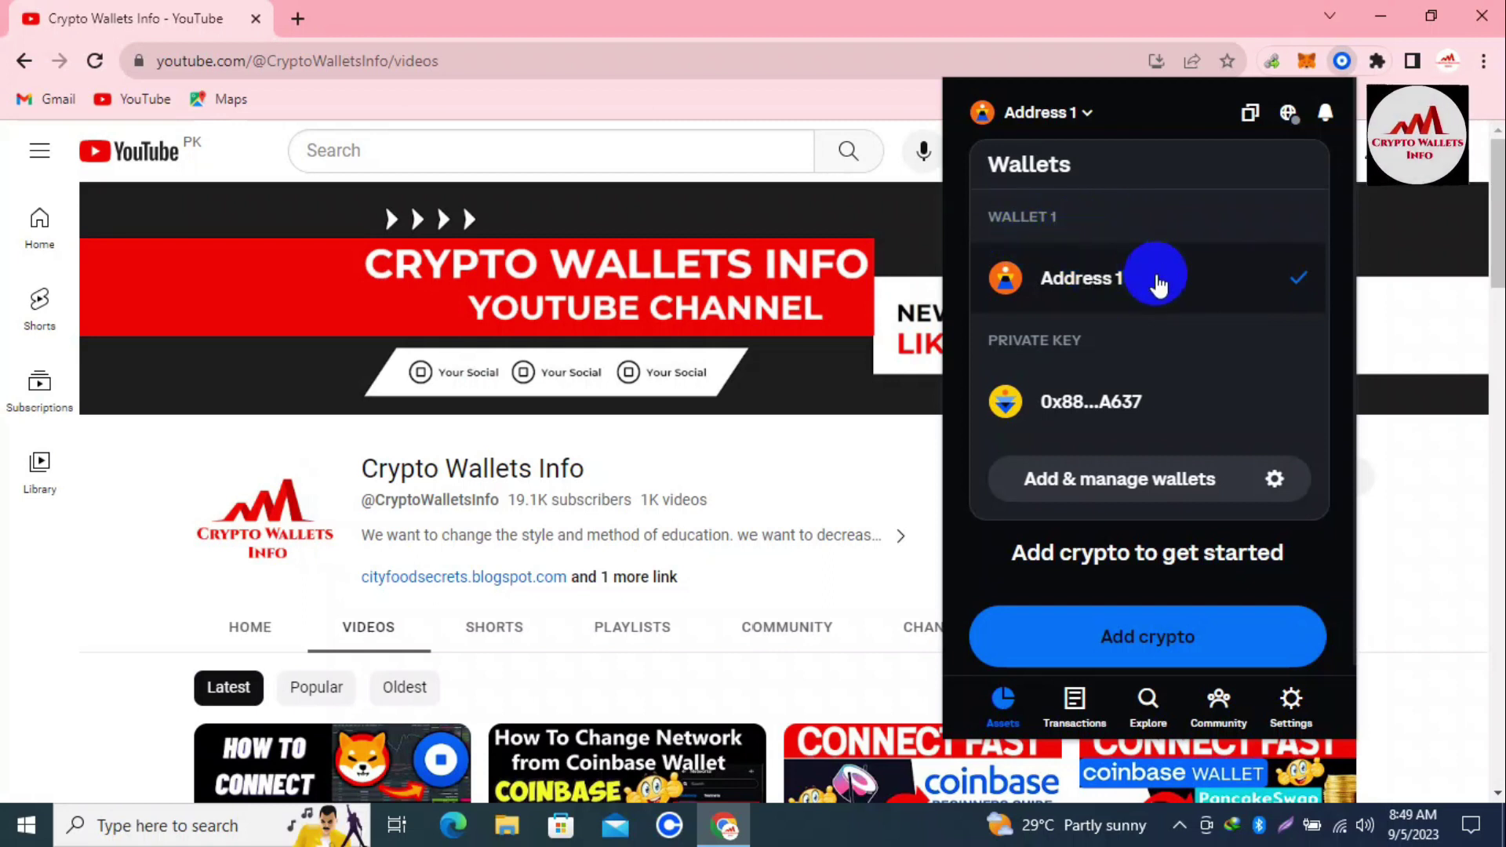
pyautogui.click(1085, 403)
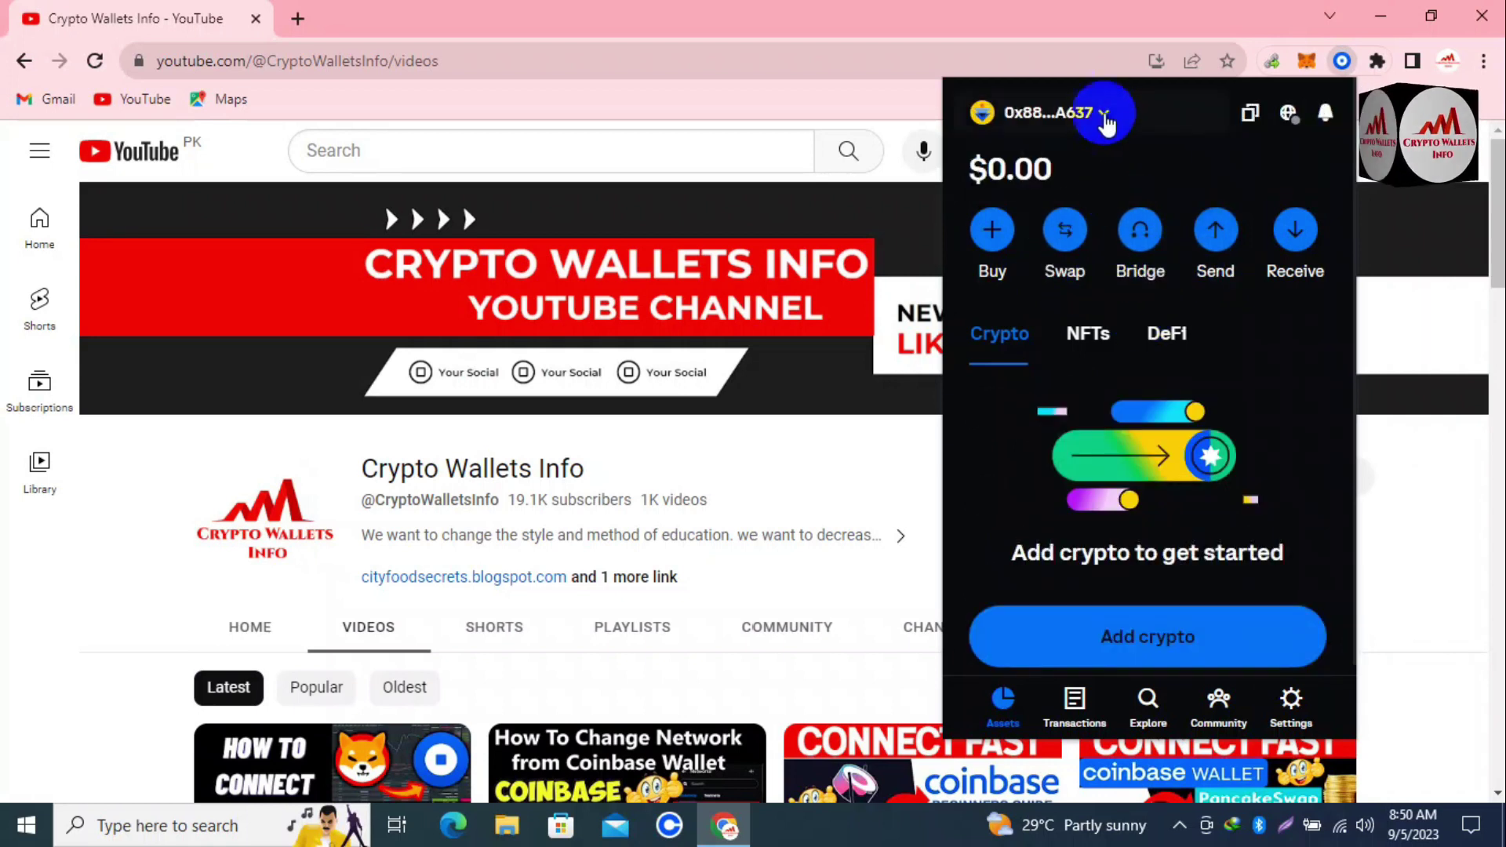
pyautogui.click(1103, 116)
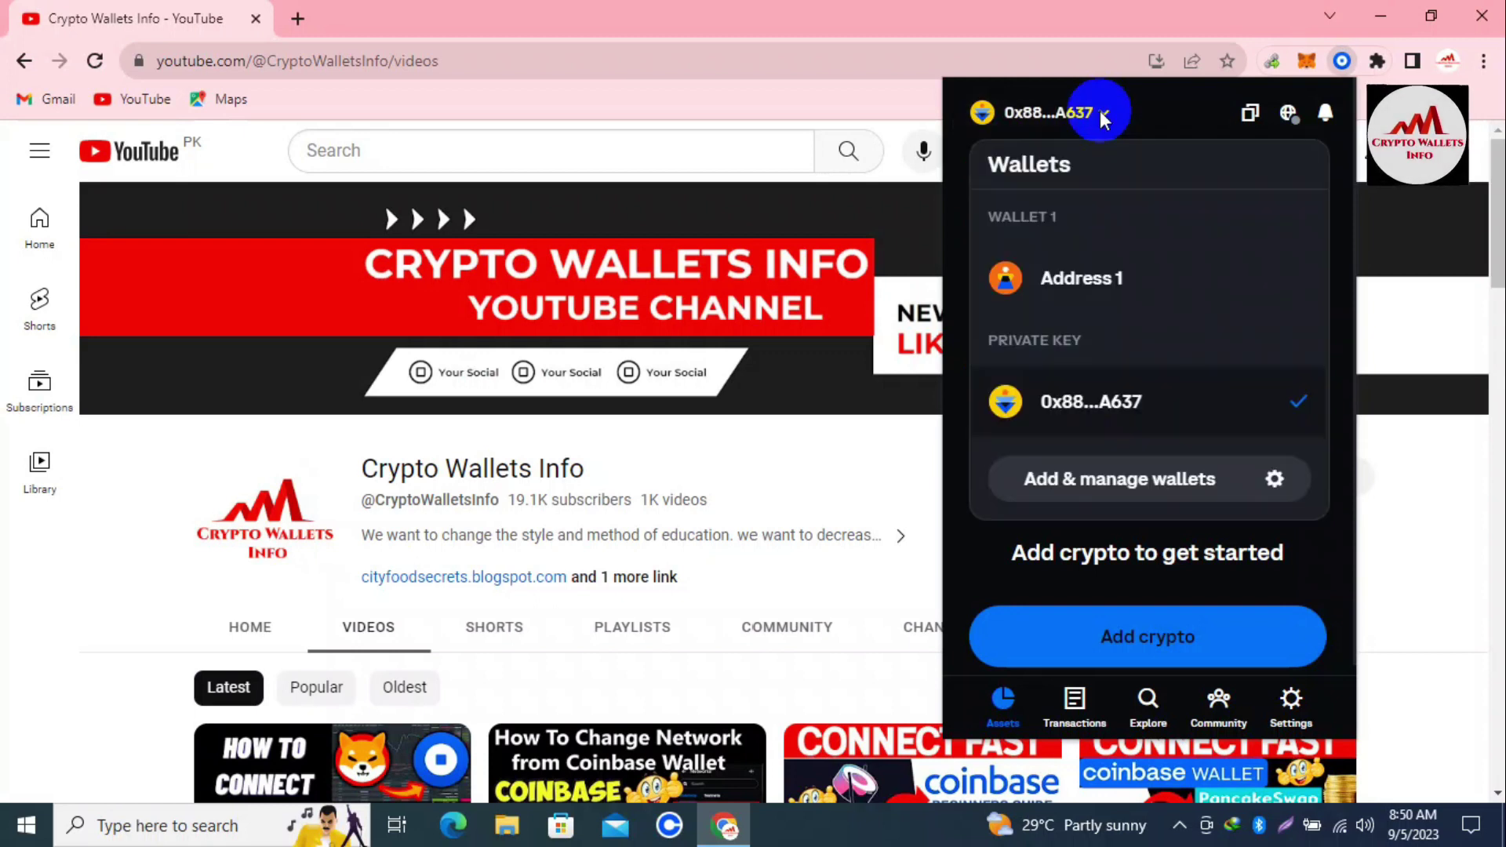
pyautogui.click(1102, 116)
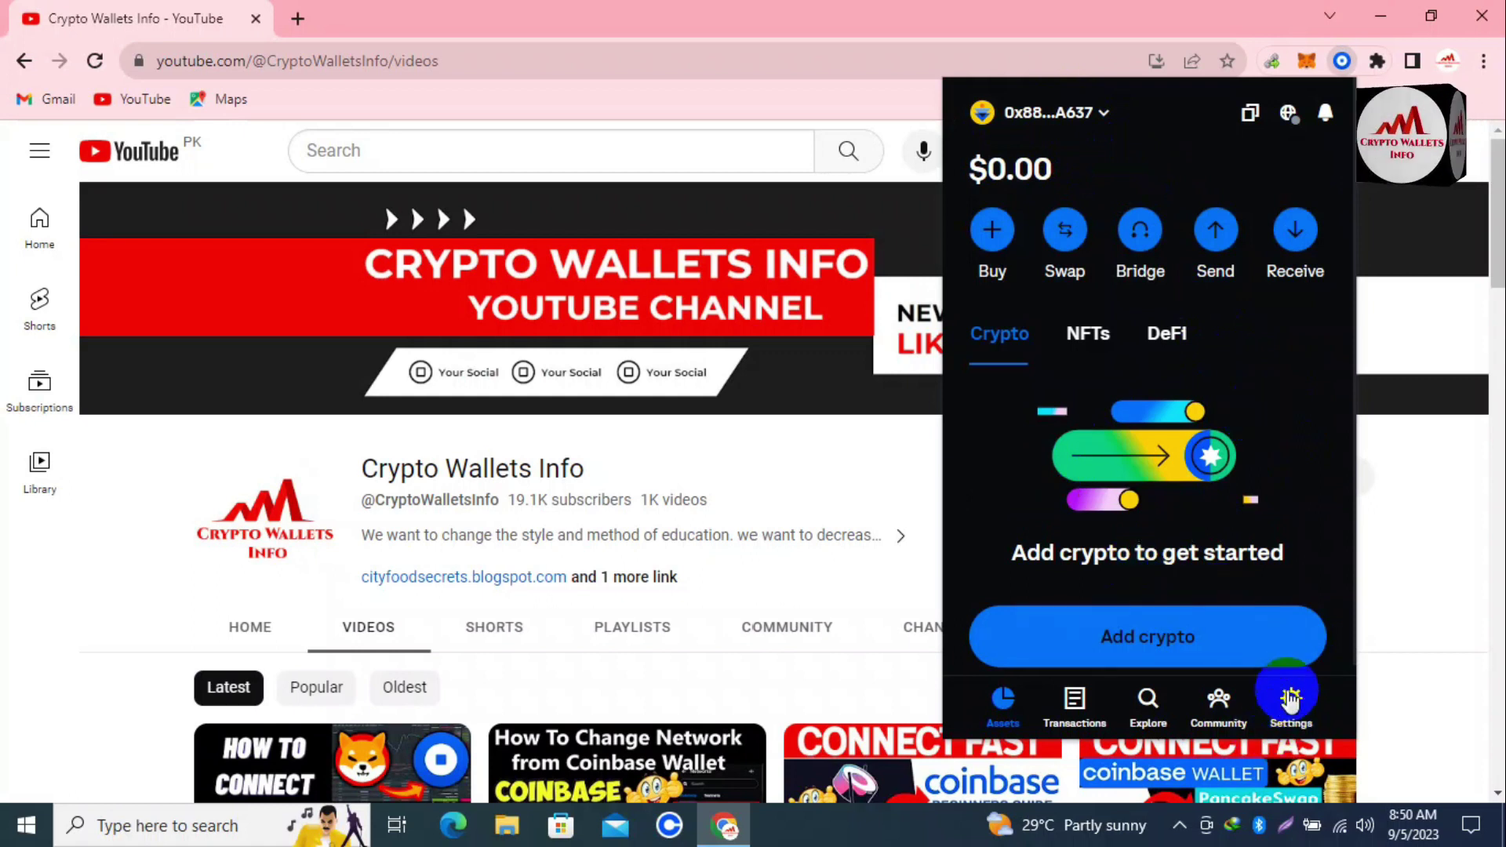
# Step: Go to Settings > Recovery phrases & private keys and choose the imported wallet's private key
pyautogui.click(1298, 720)
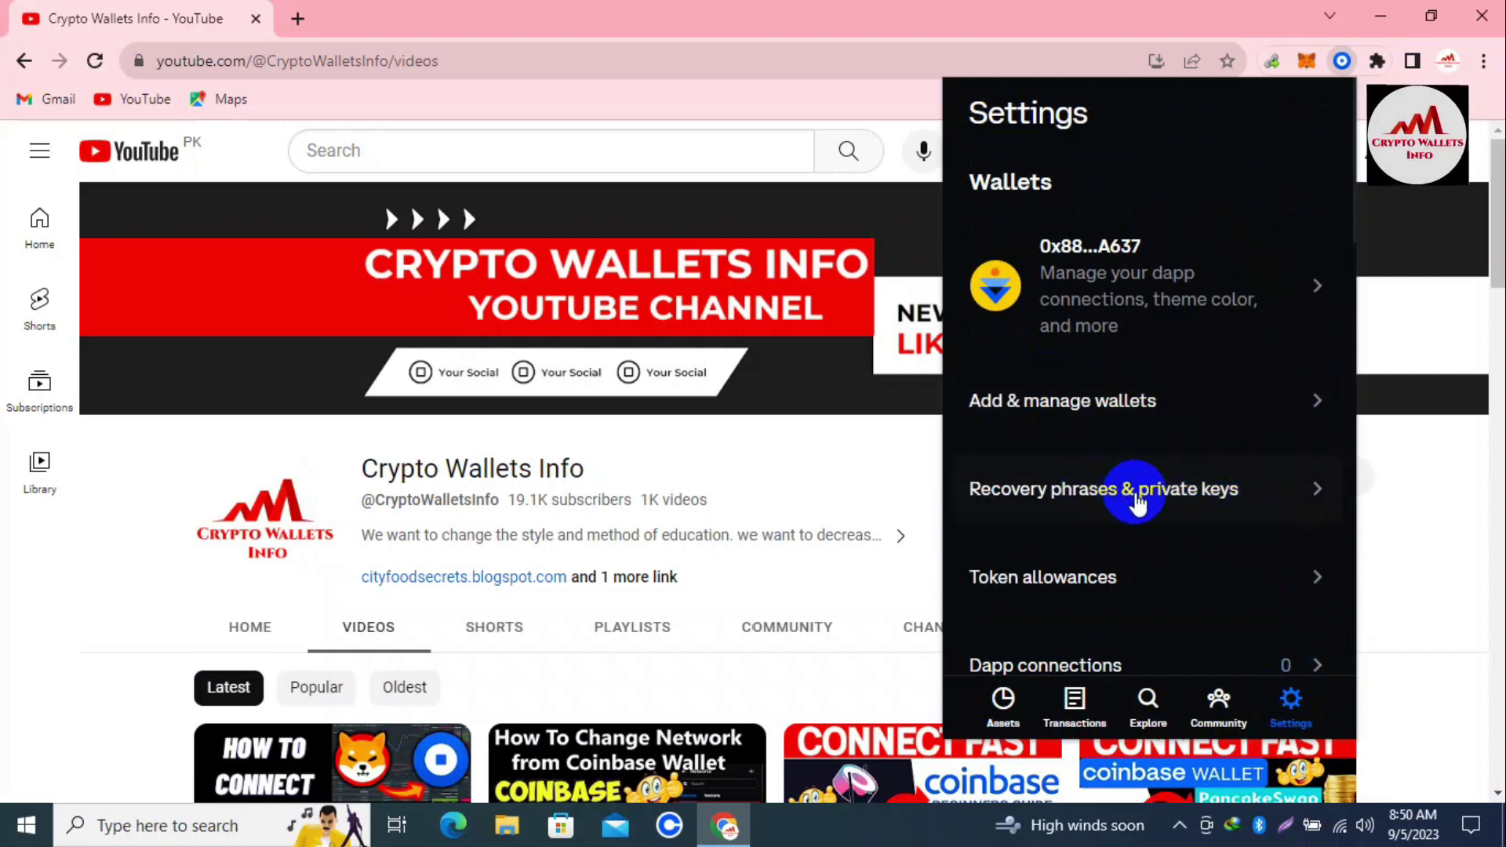
pyautogui.click(1094, 494)
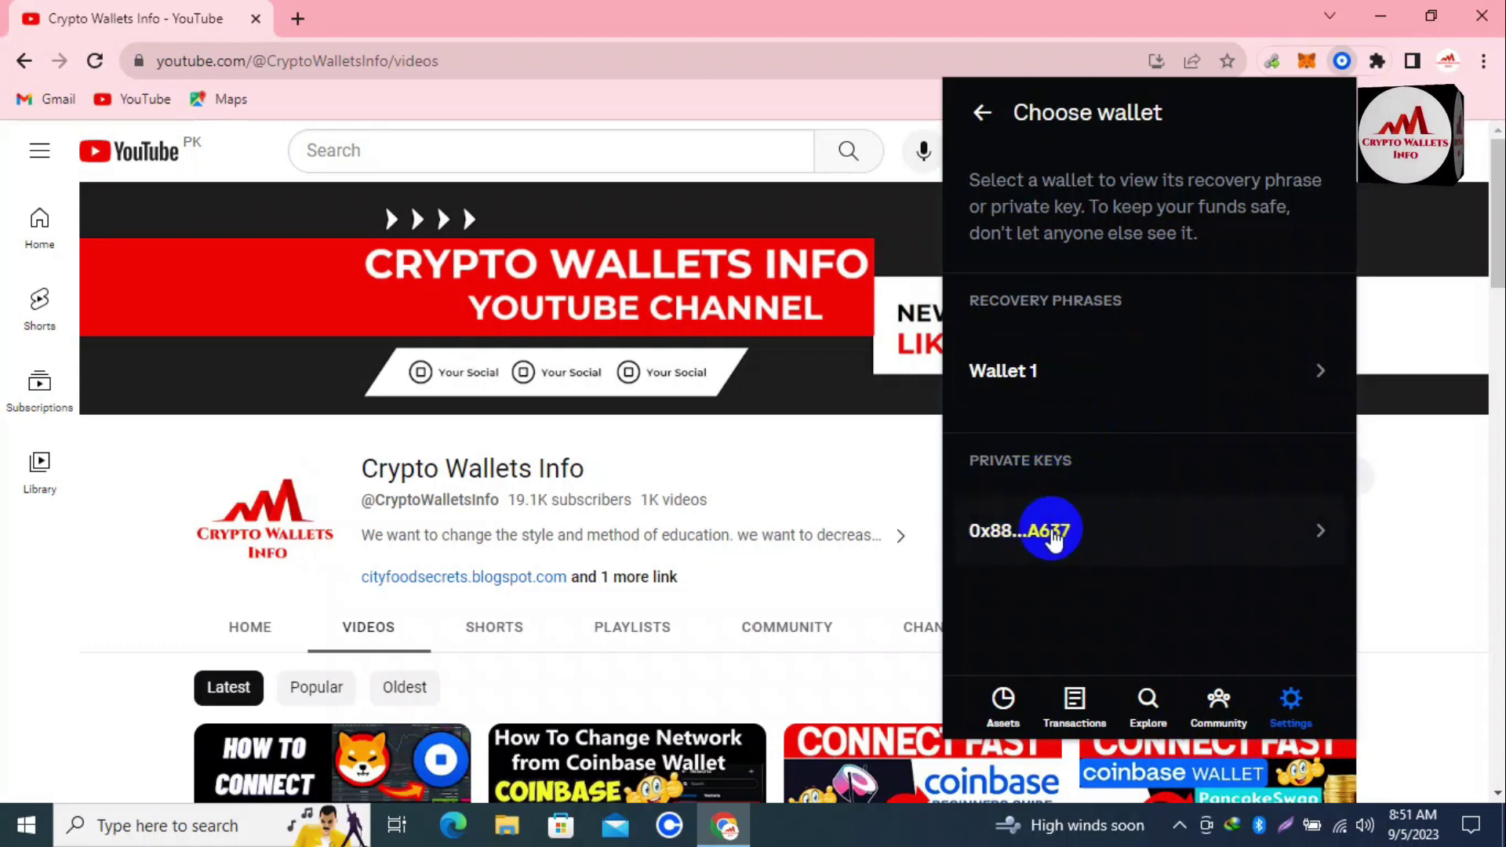
pyautogui.click(1133, 534)
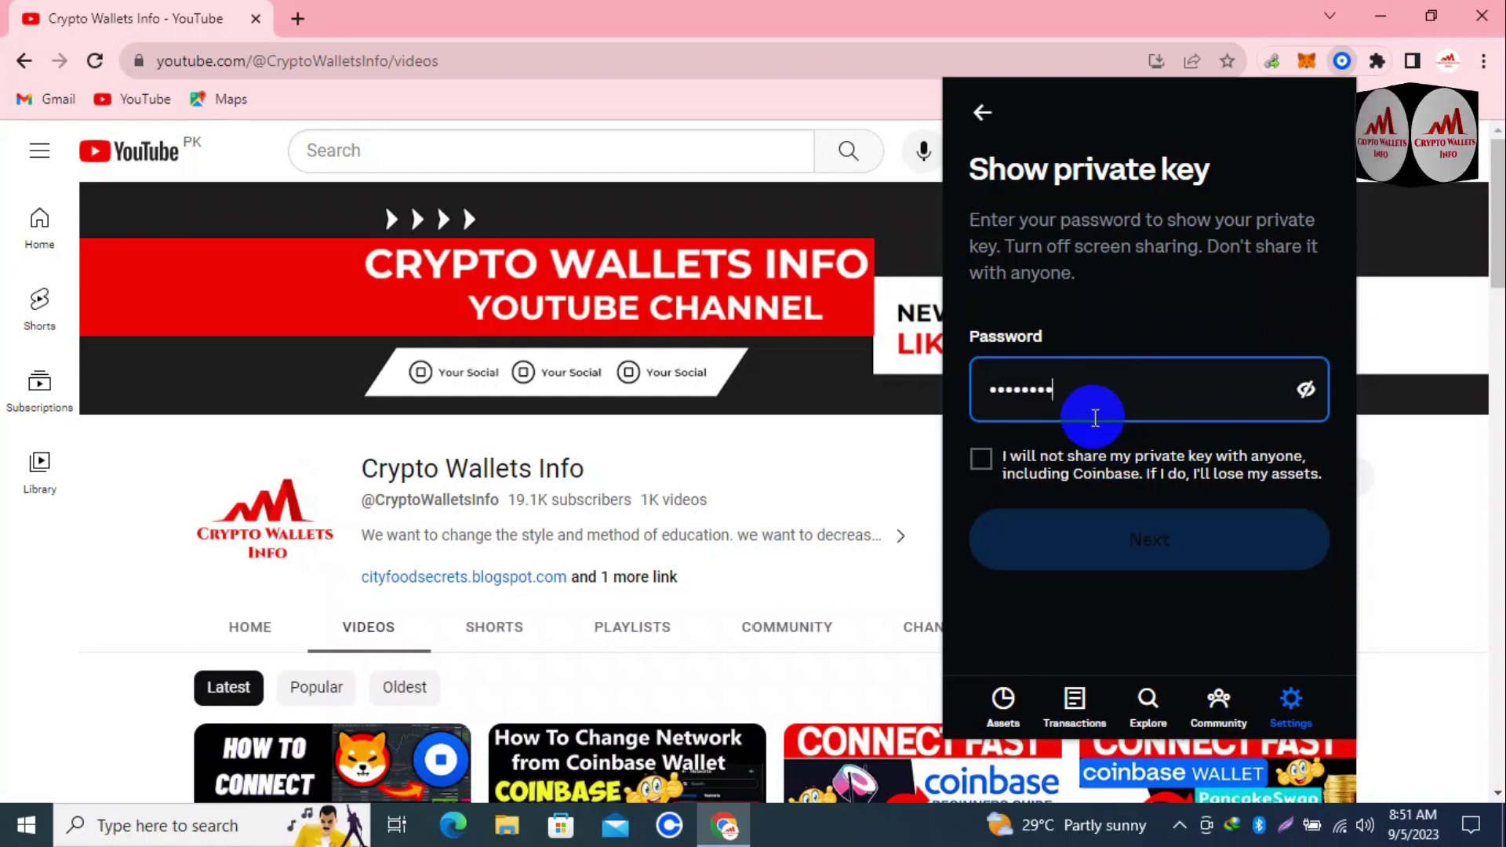
# Step: Tick 'I will not share my private key' and continue to the revealed key
pyautogui.click(985, 469)
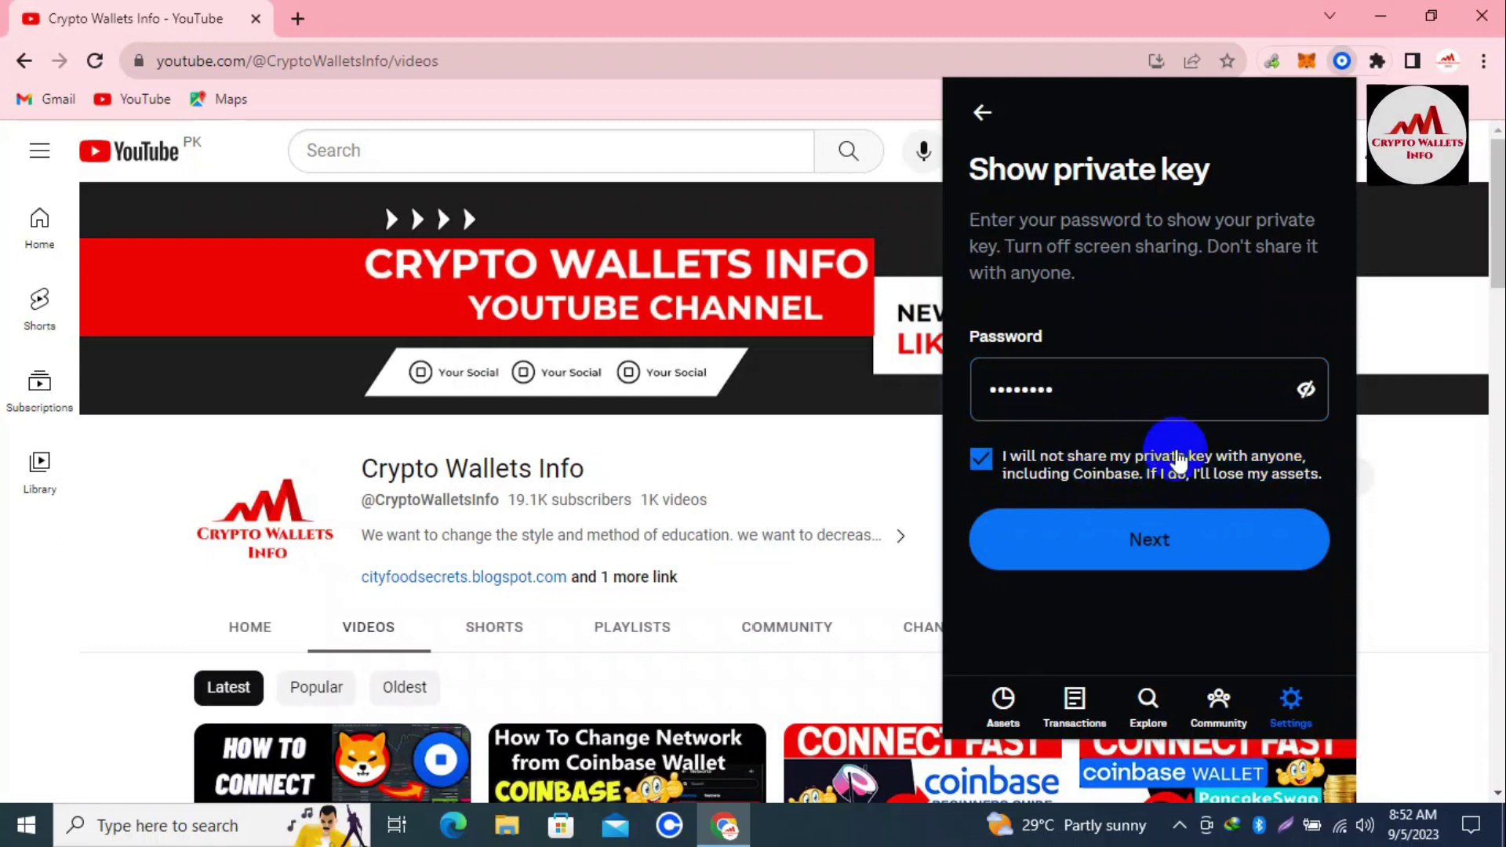
pyautogui.click(1148, 561)
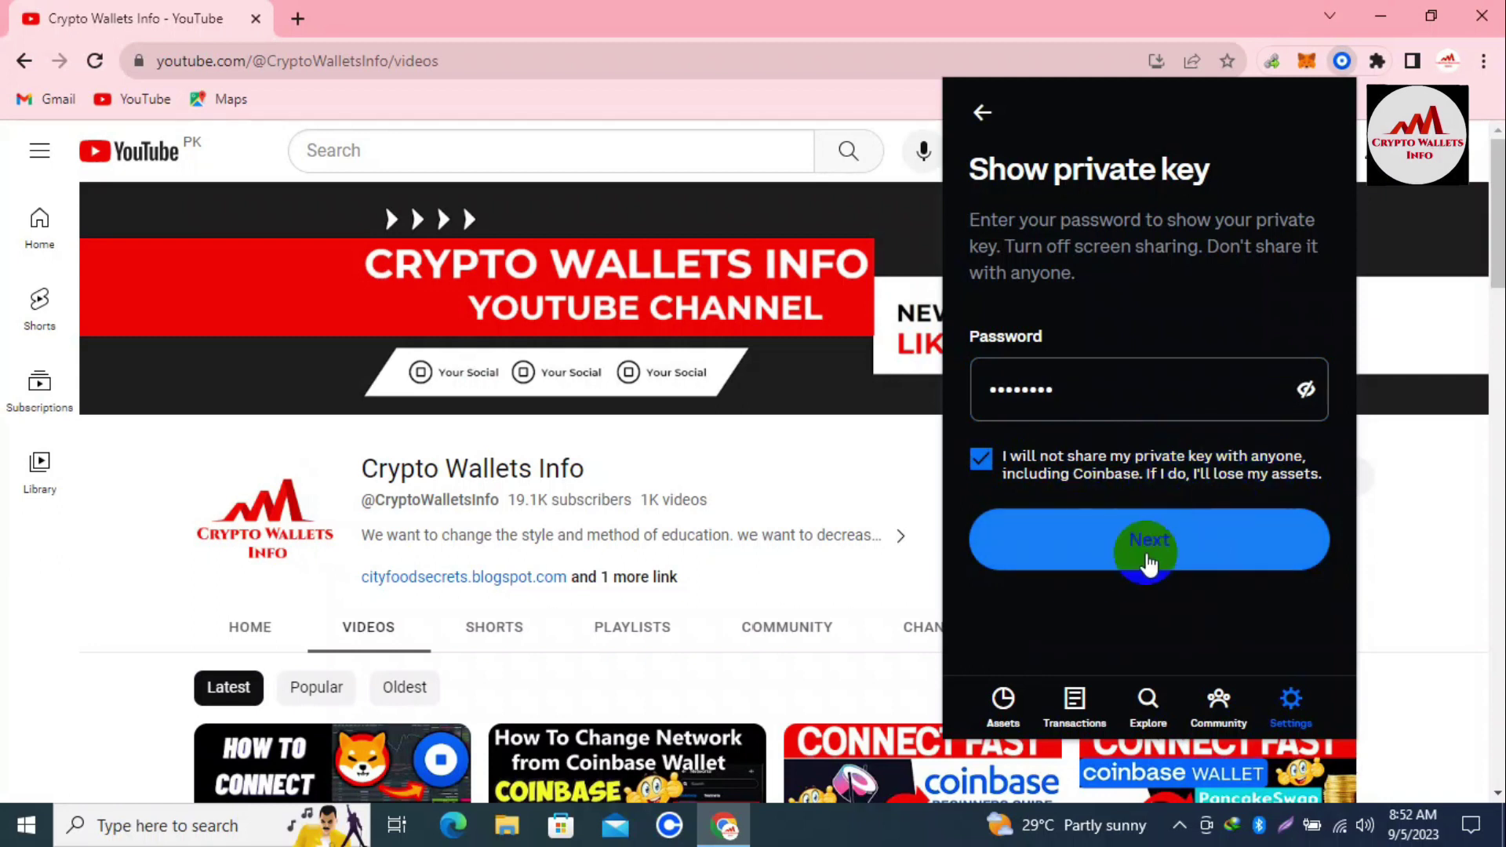
# Step: Reveal the wallet's private key in plain text and copy it to the clipboard
pyautogui.click(1091, 433)
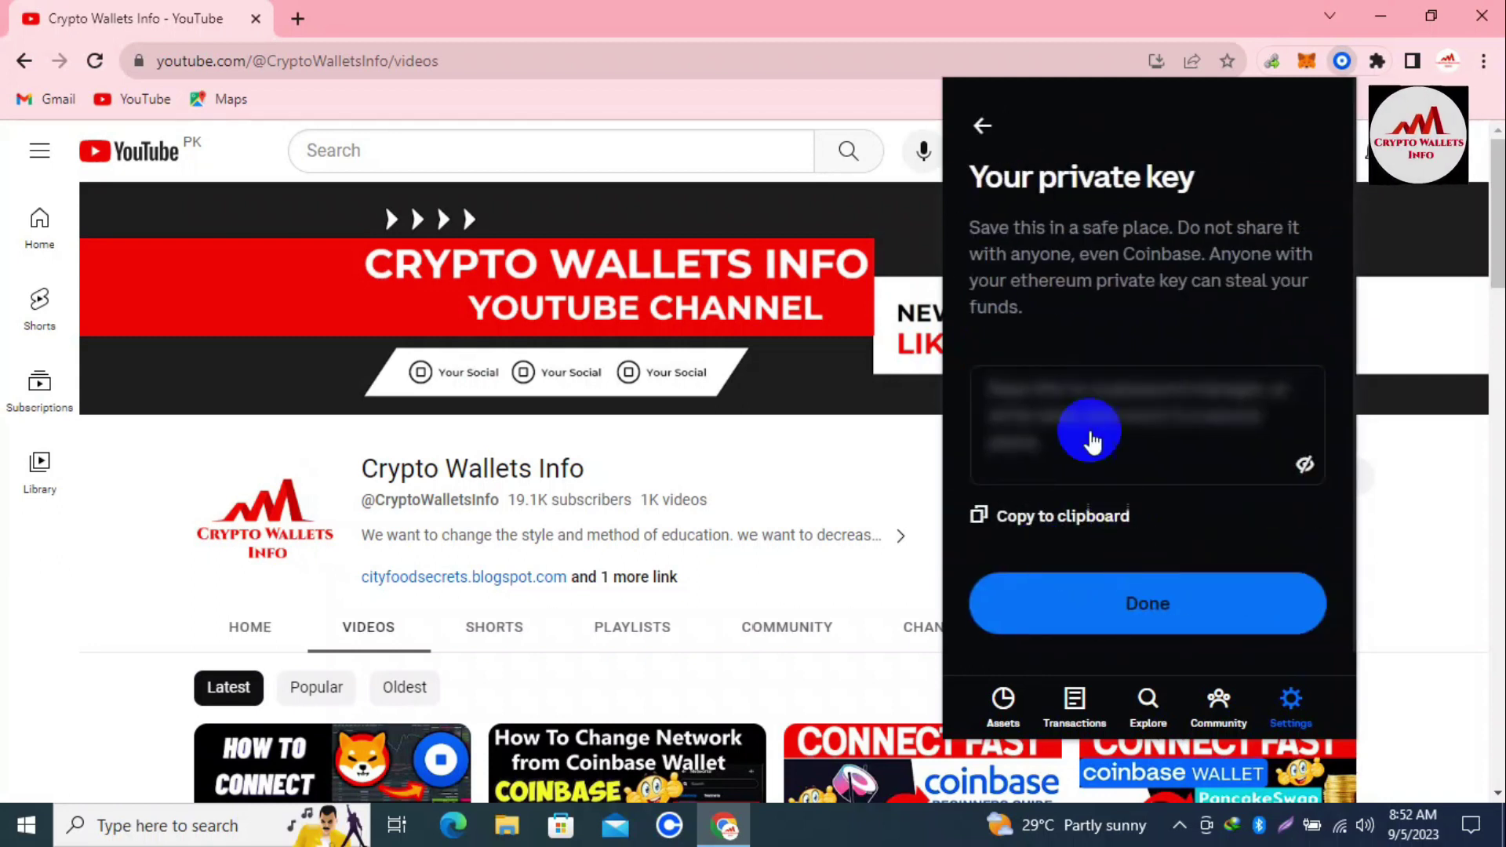
pyautogui.moveTo(1093, 442); pyautogui.dragTo(1201, 428)
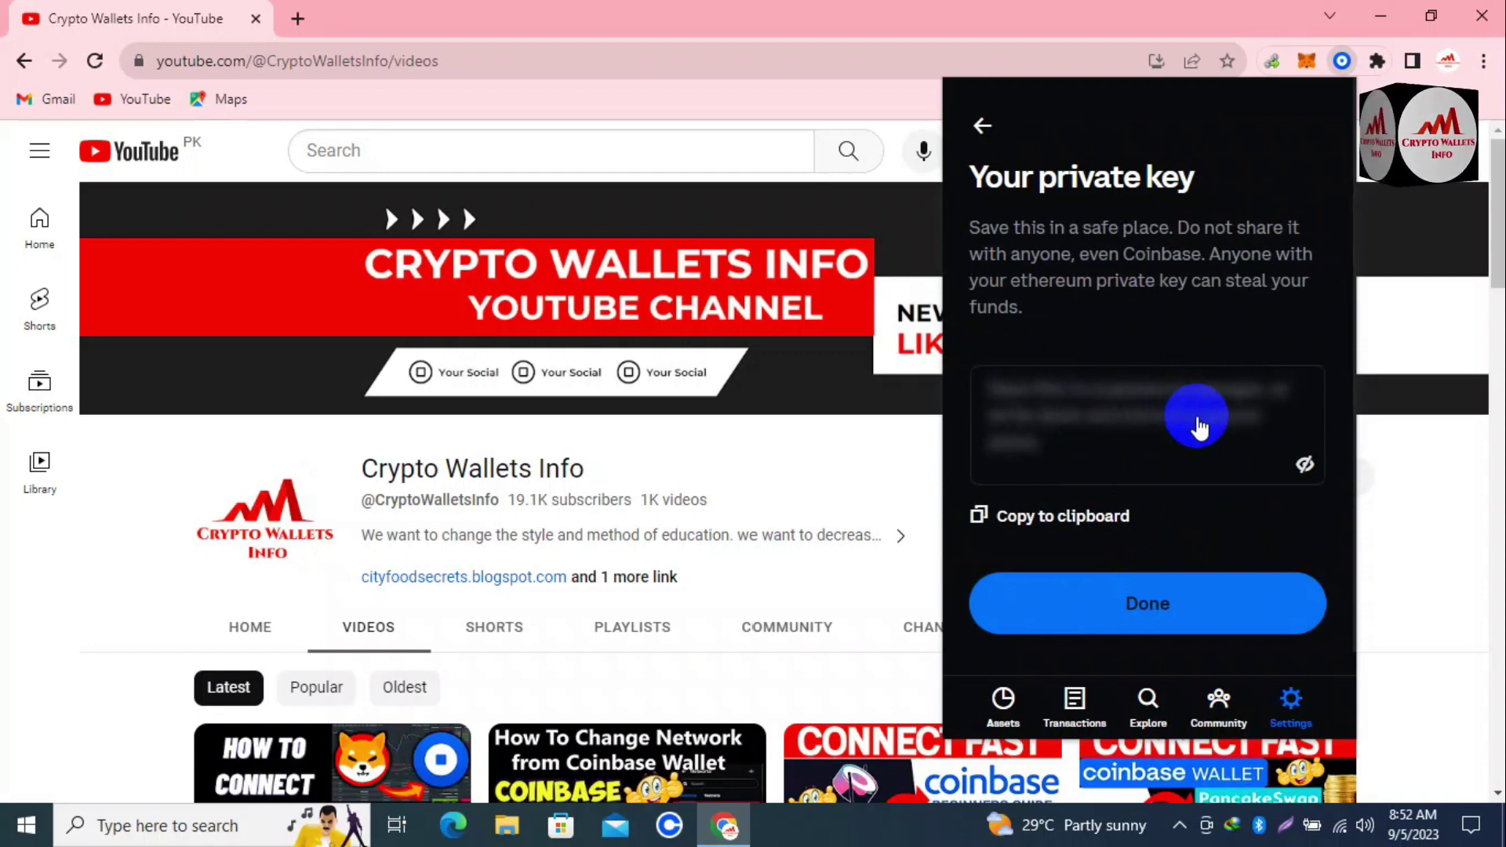
pyautogui.click(1305, 464)
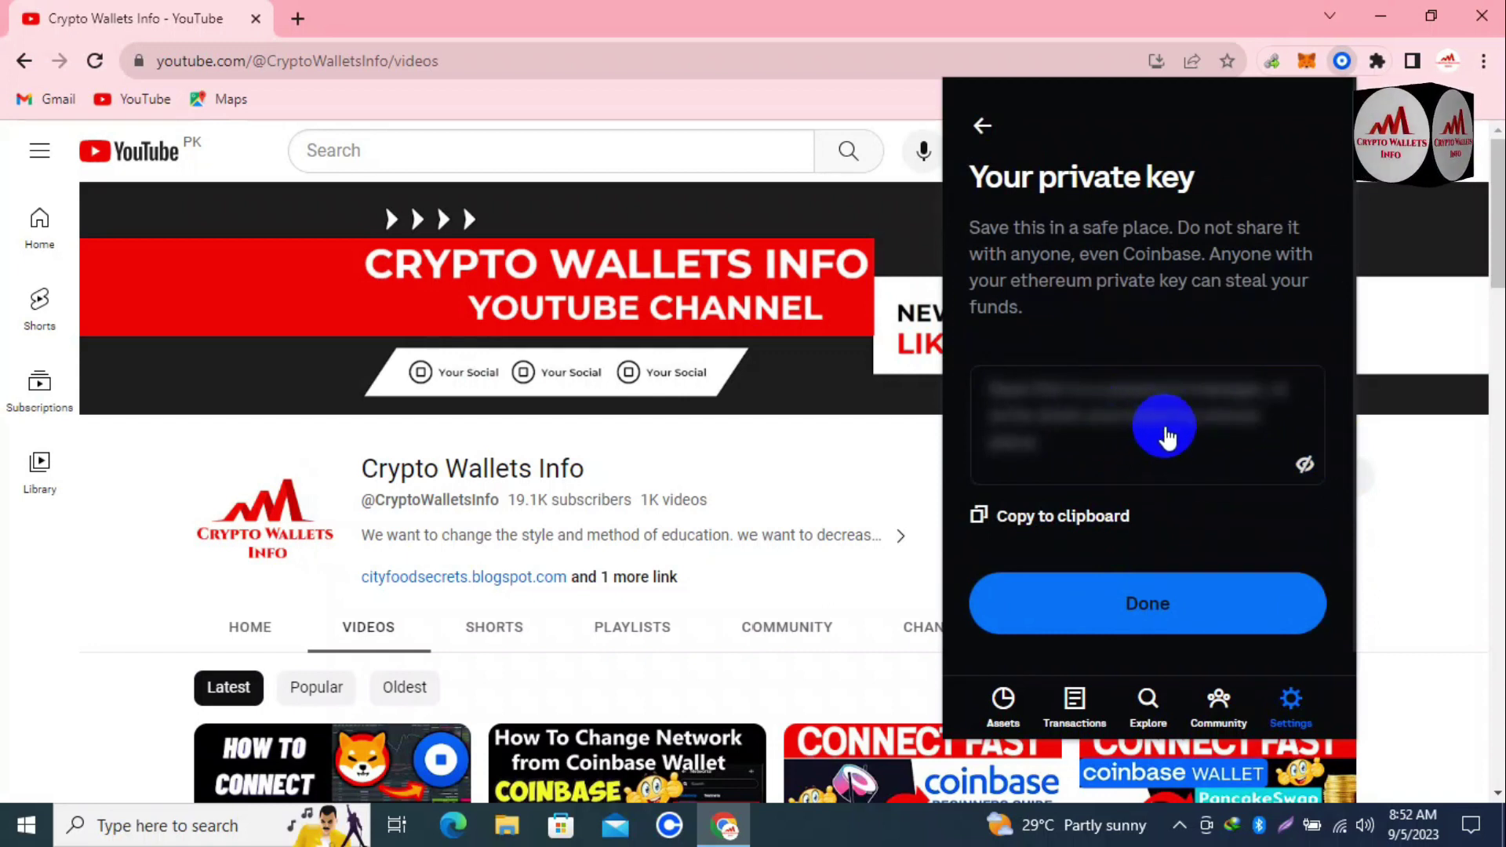
pyautogui.click(1305, 467)
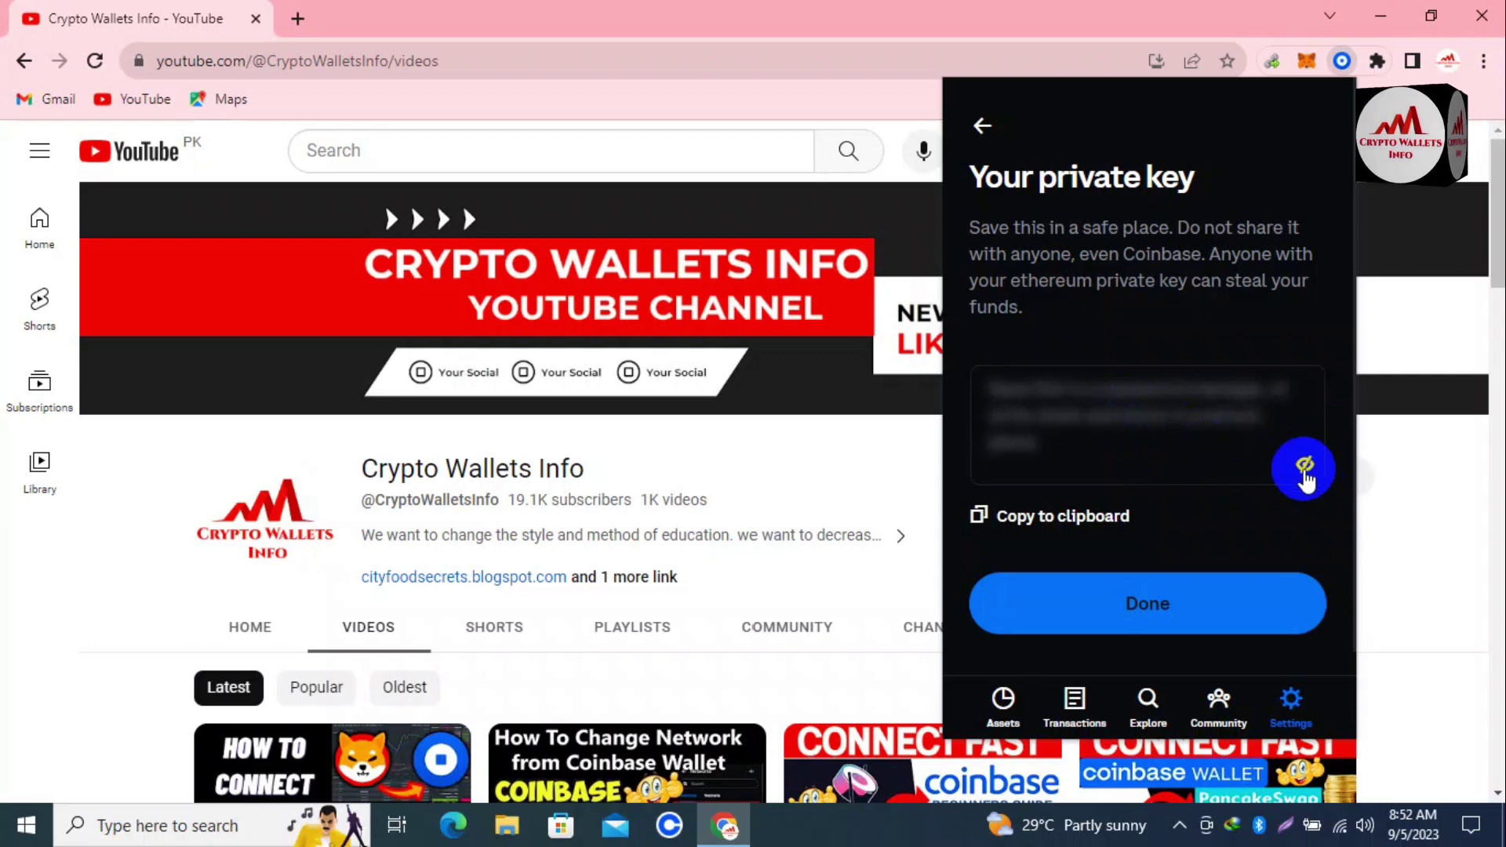
pyautogui.click(1304, 465)
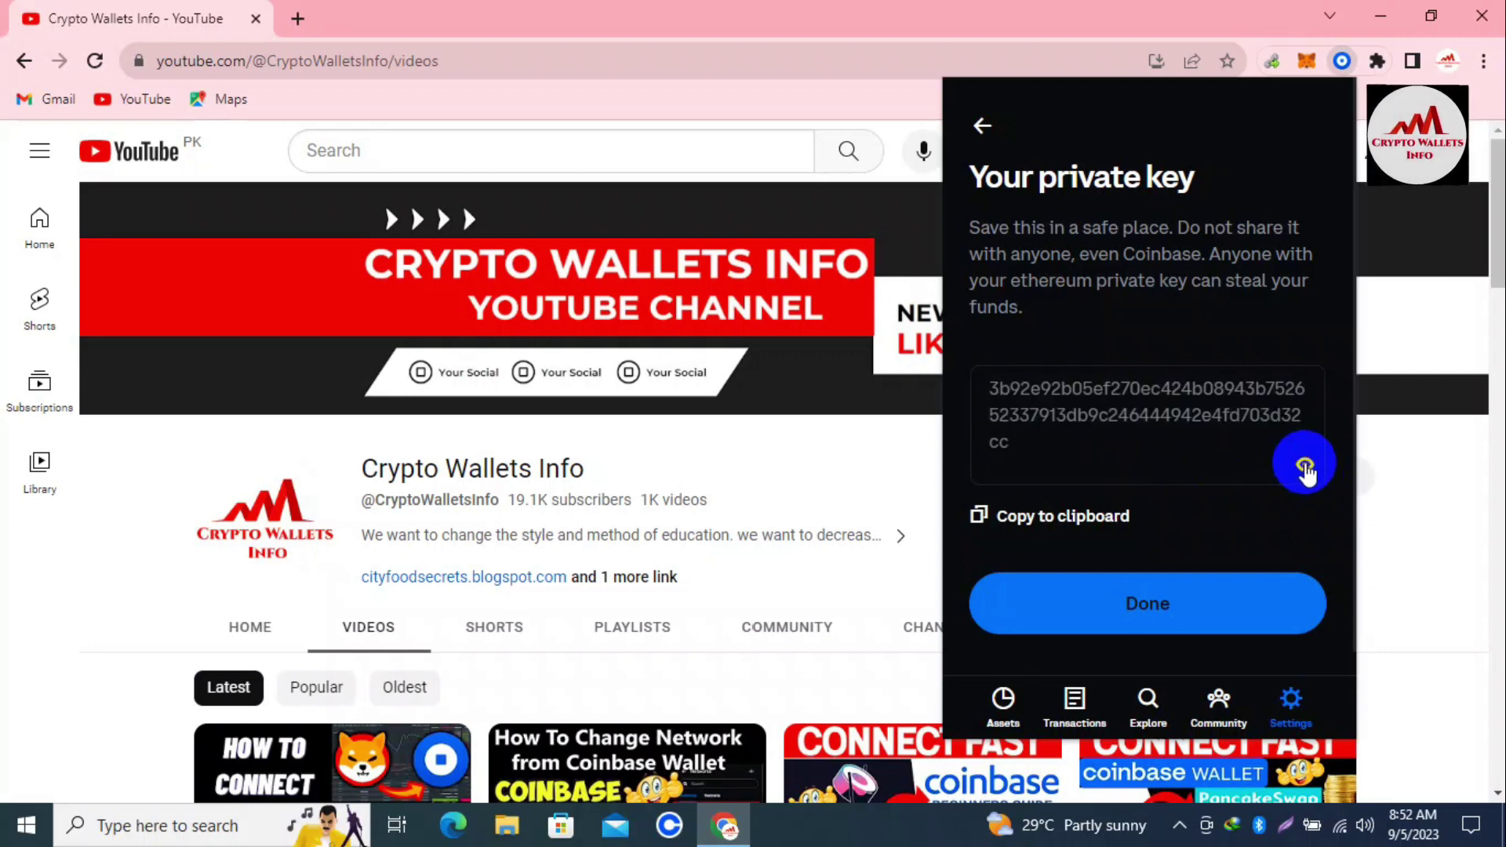
pyautogui.click(1020, 449)
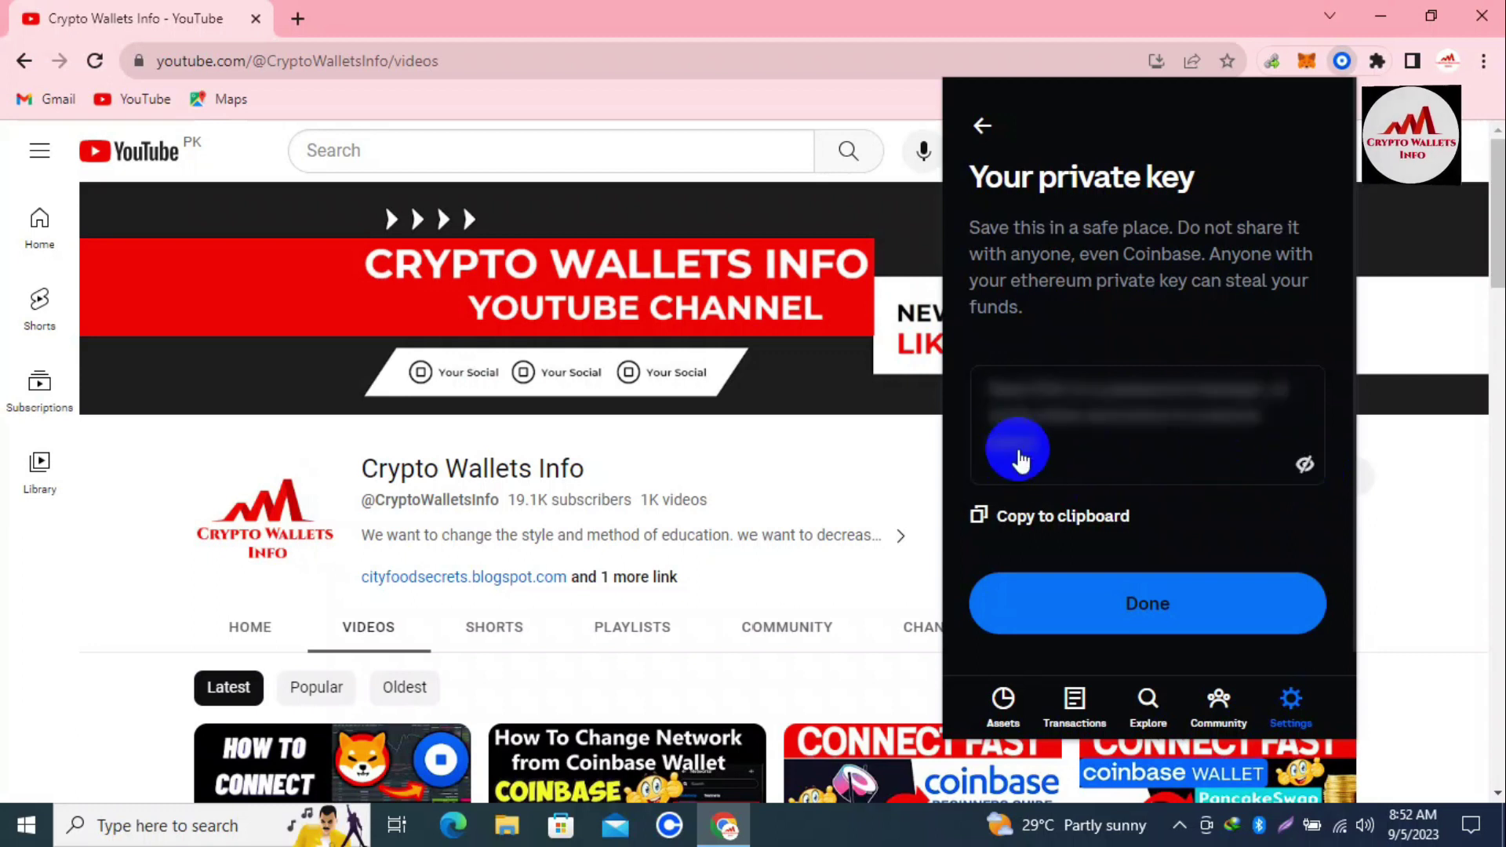
pyautogui.click(1305, 464)
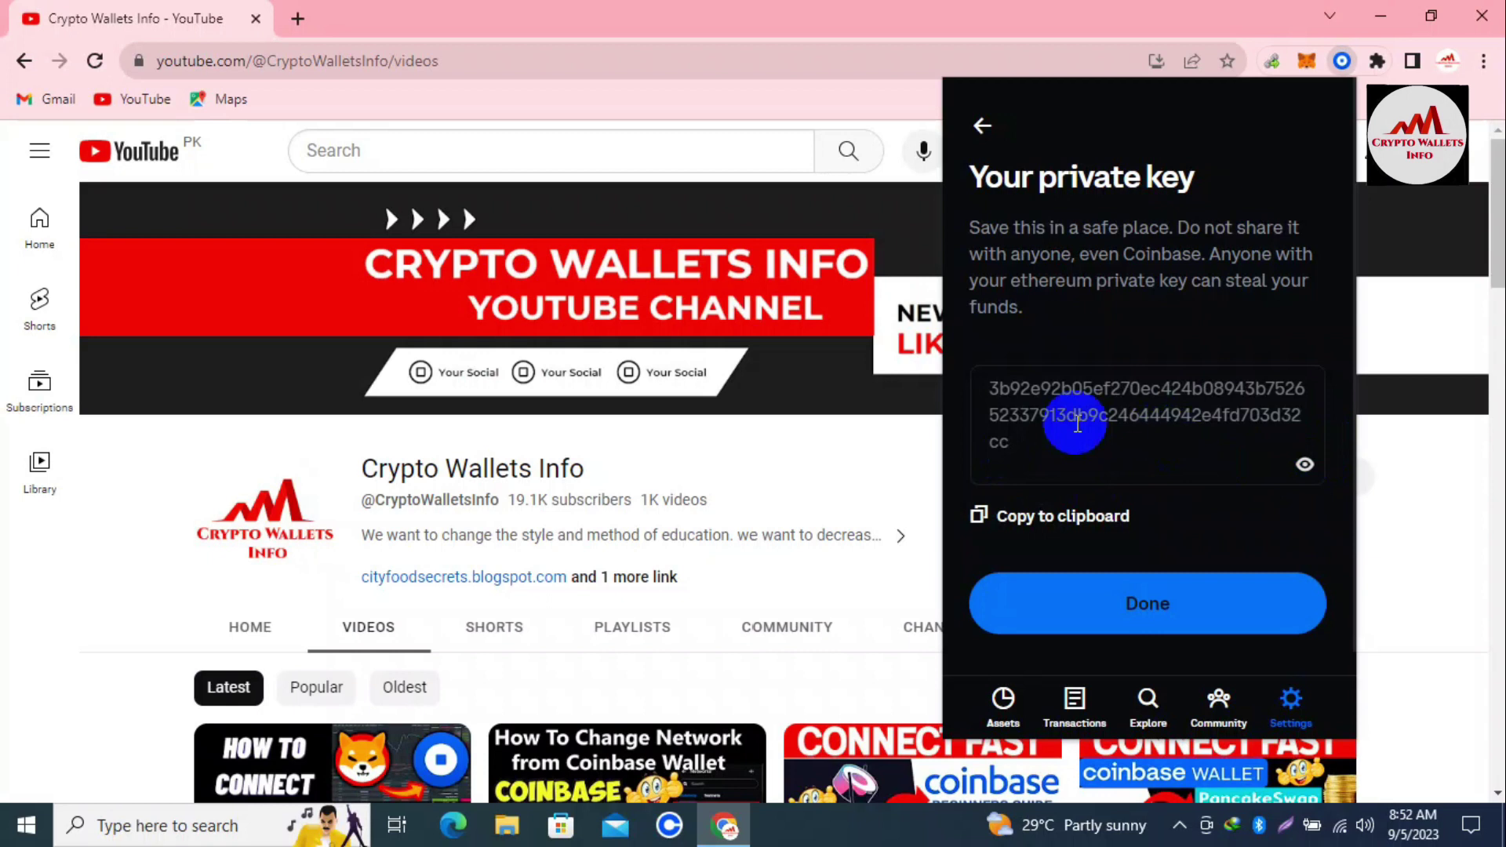
pyautogui.click(1066, 527)
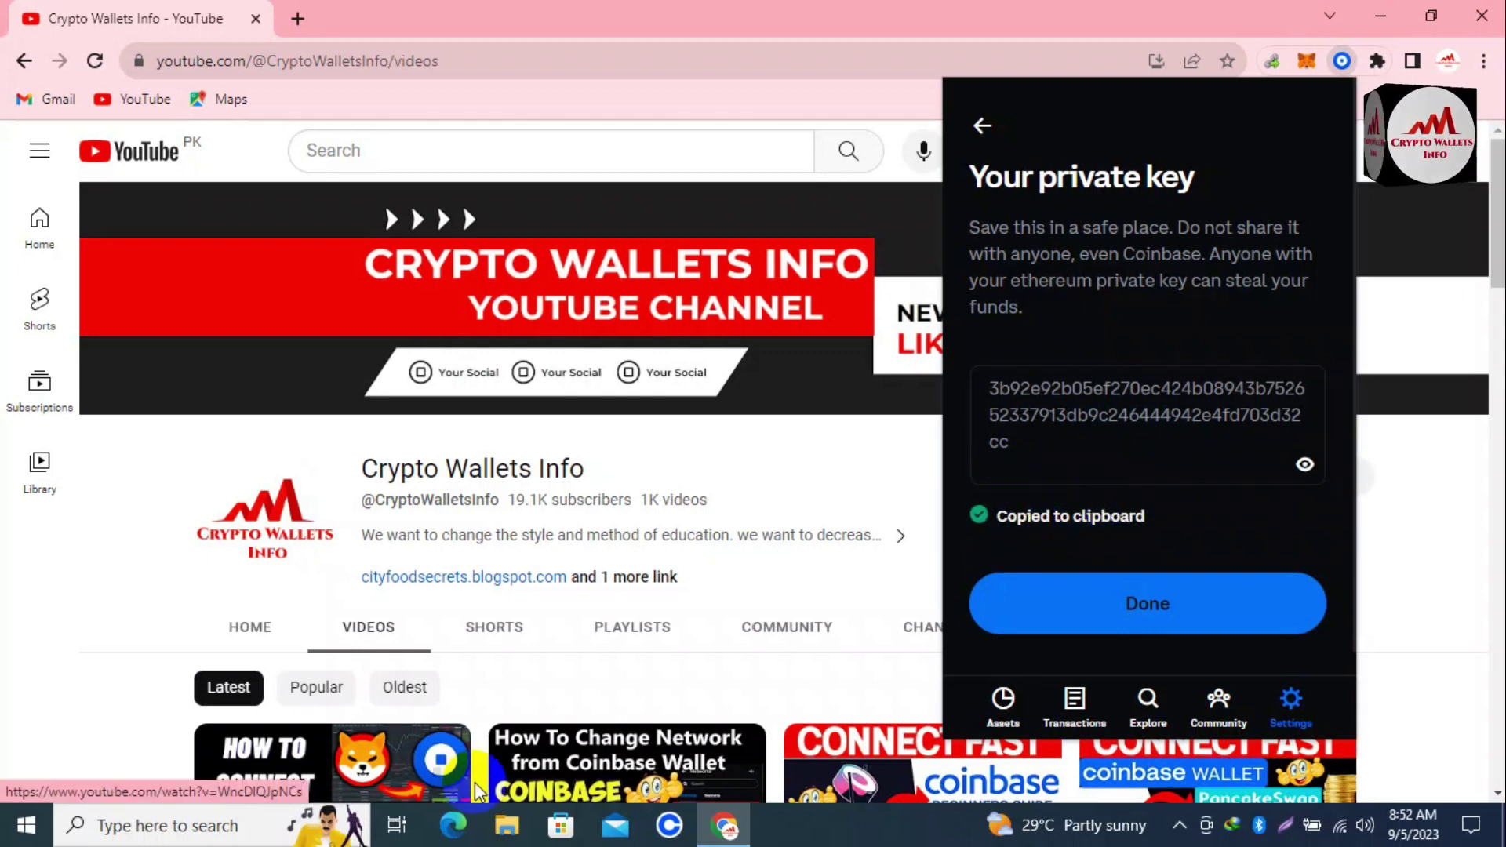
# Step: Launch a blank Notepad document via the taskbar search for 'note'
pyautogui.click(219, 829)
pyautogui.write('note')
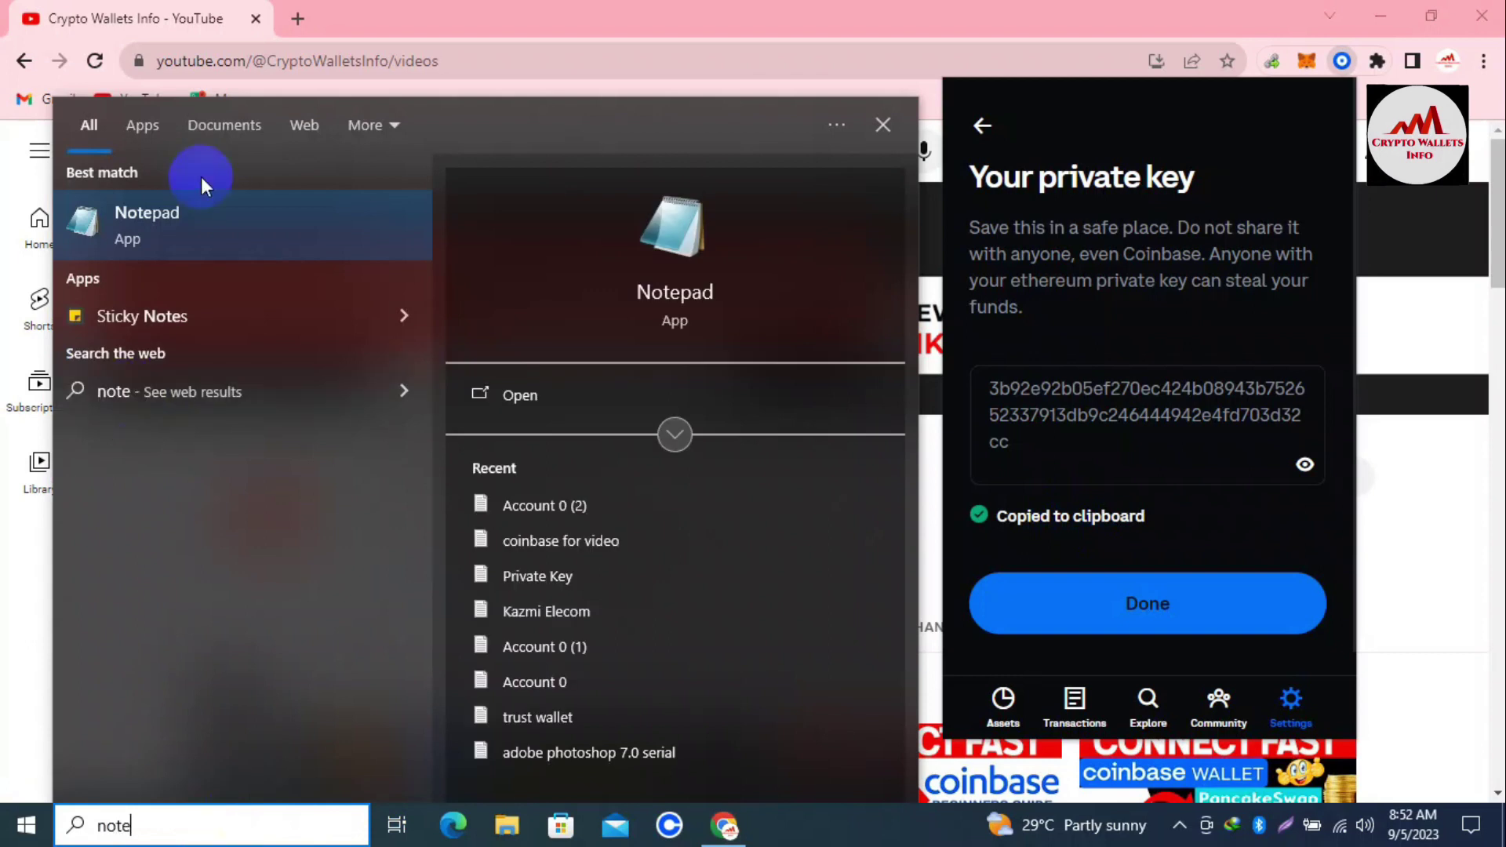
pyautogui.click(196, 209)
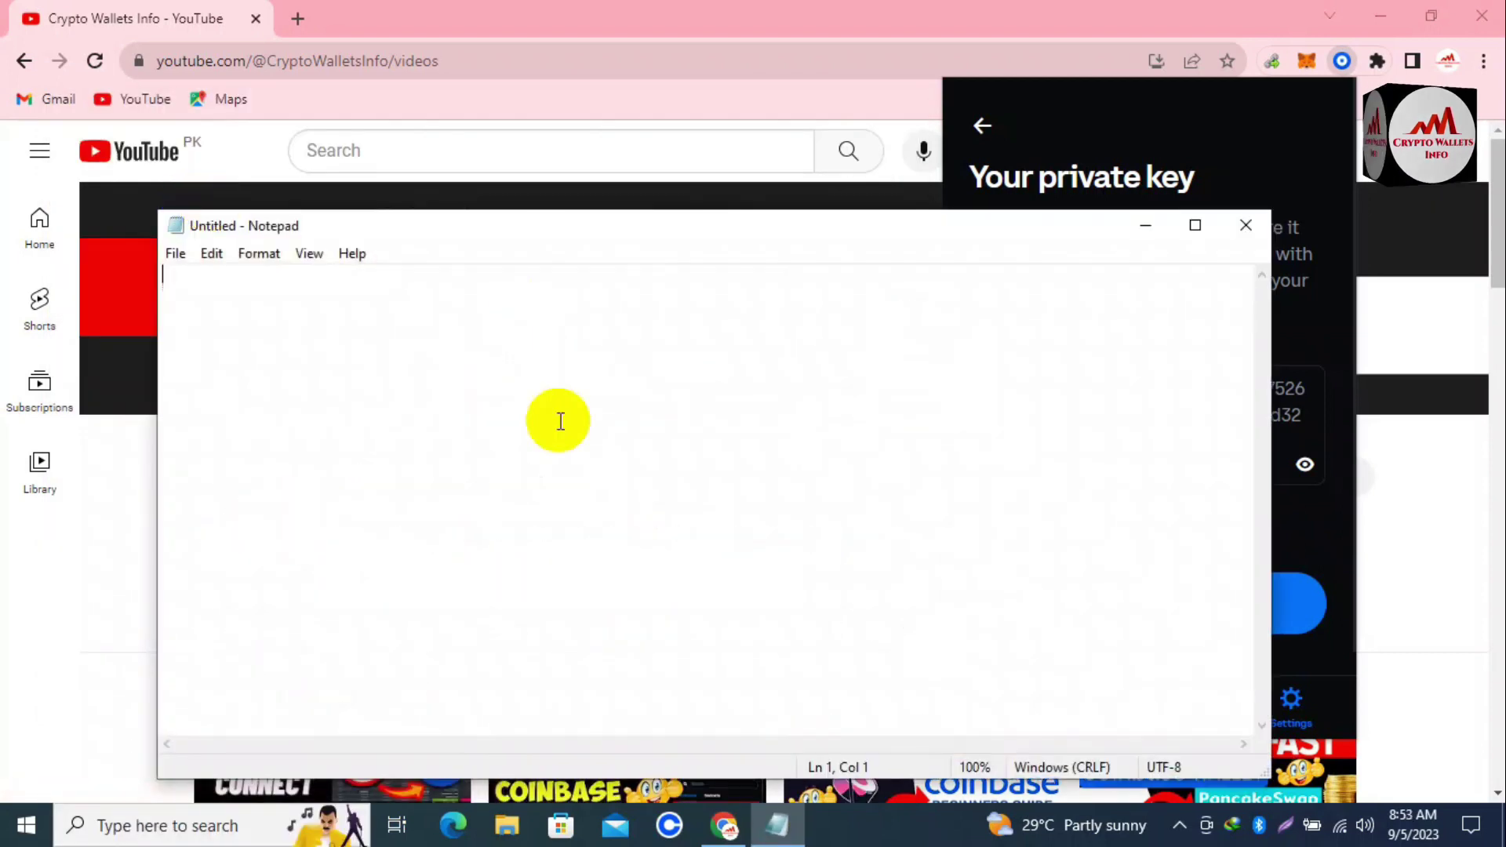
# Step: Type the heading 'ETH Coinbase Wallet Privat Key \' and paste the private key beneath it
pyautogui.write('ETH ')
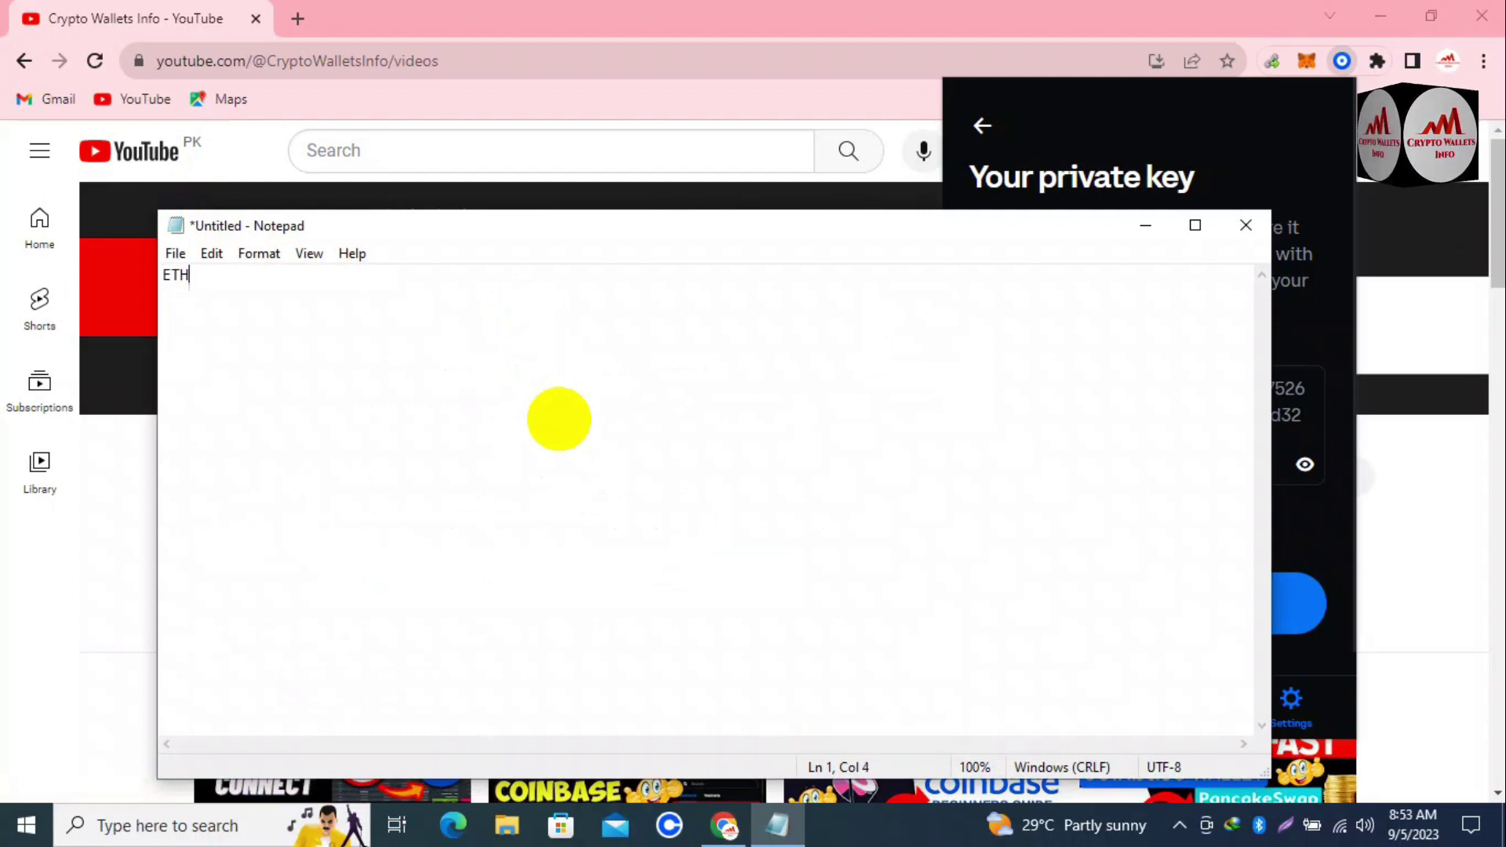
pyautogui.write('Co')
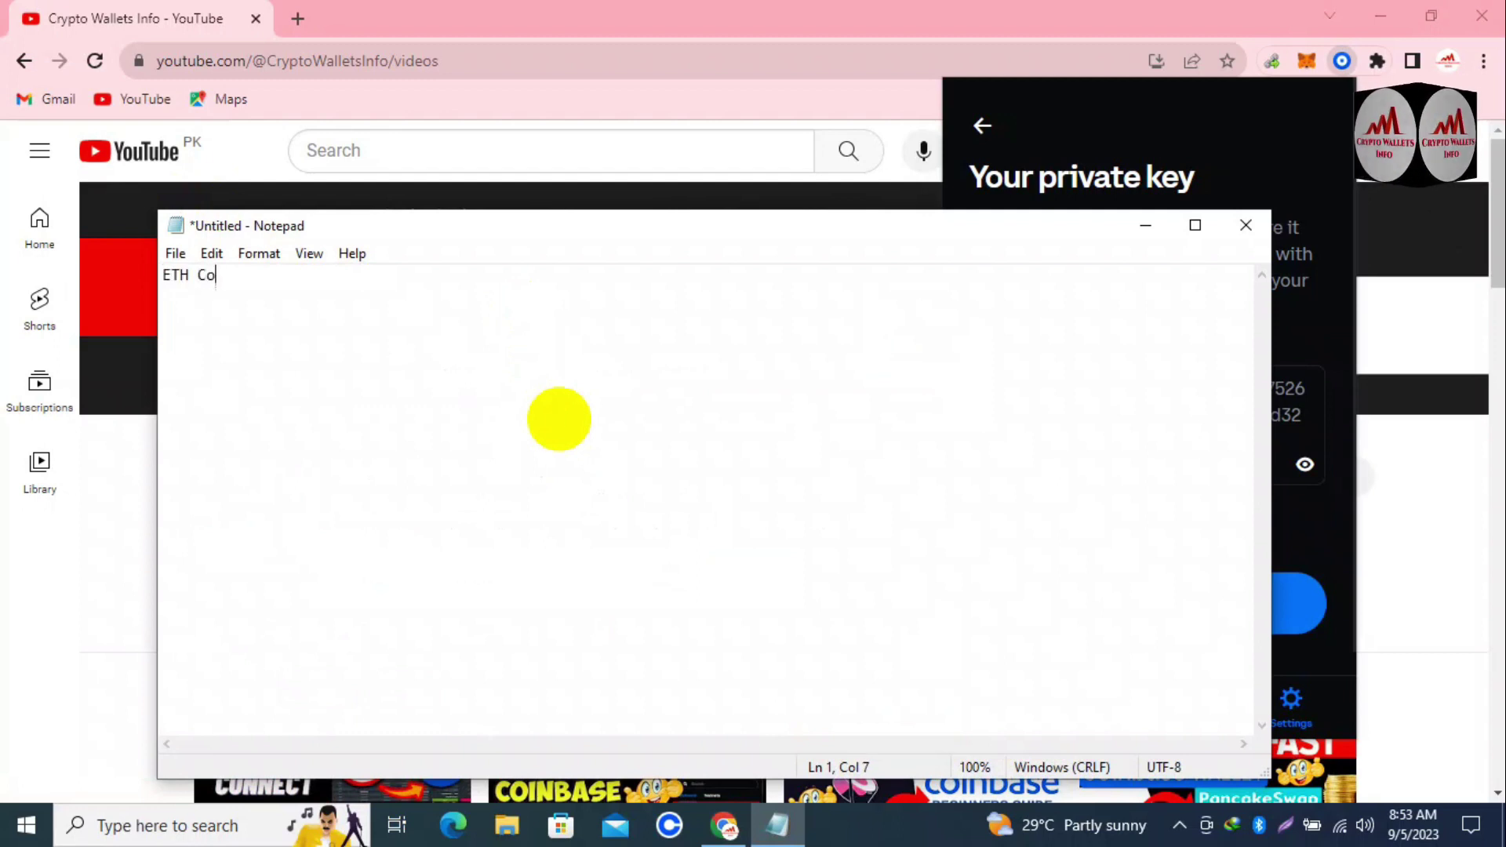
pyautogui.write('inbase Wsa')
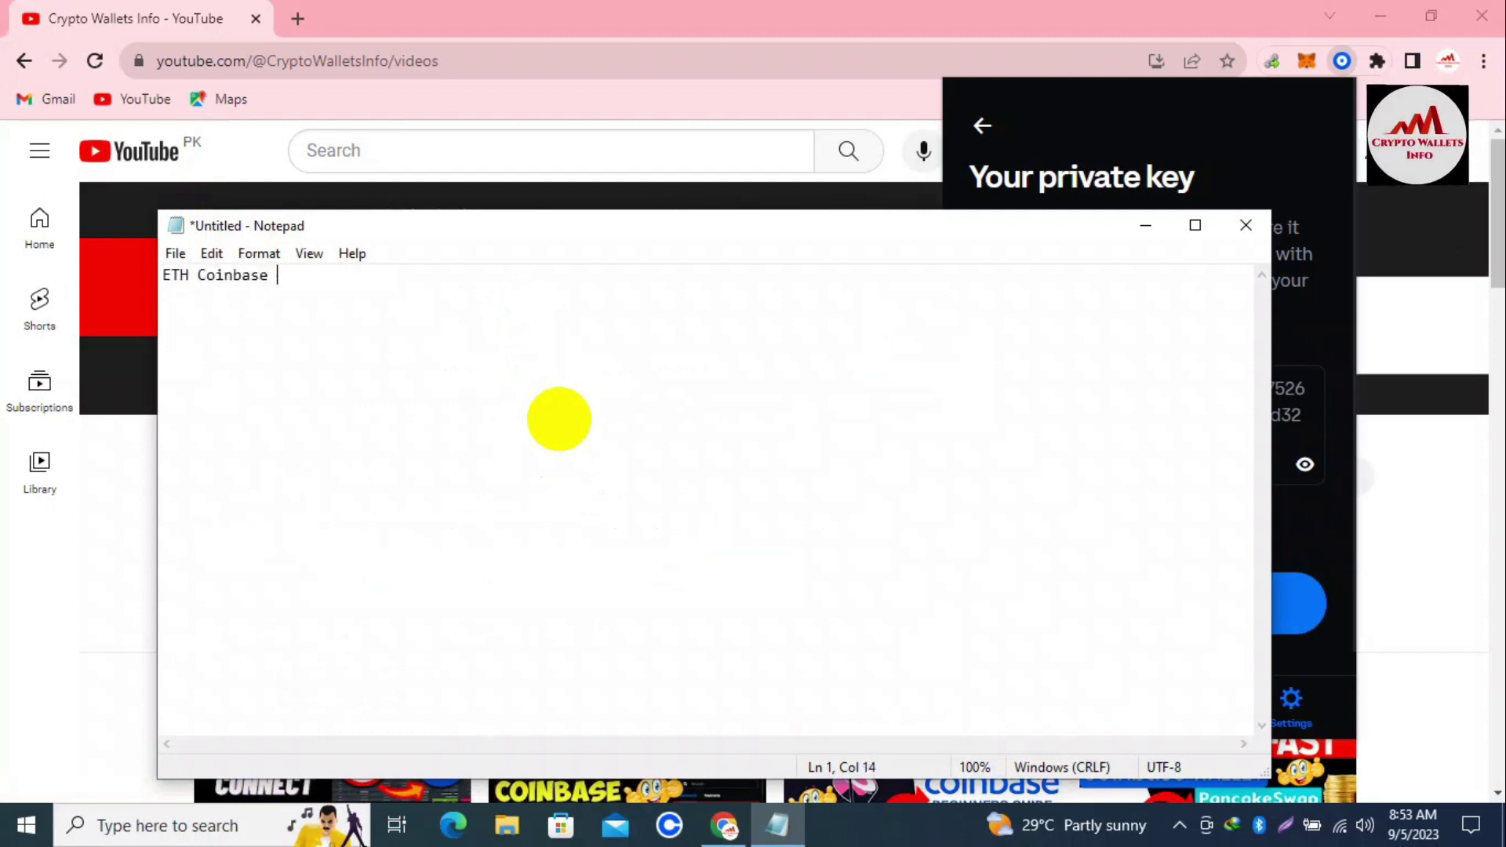
pyautogui.press('BackSpace')
pyautogui.press('BackSpace')
pyautogui.write('allet ')
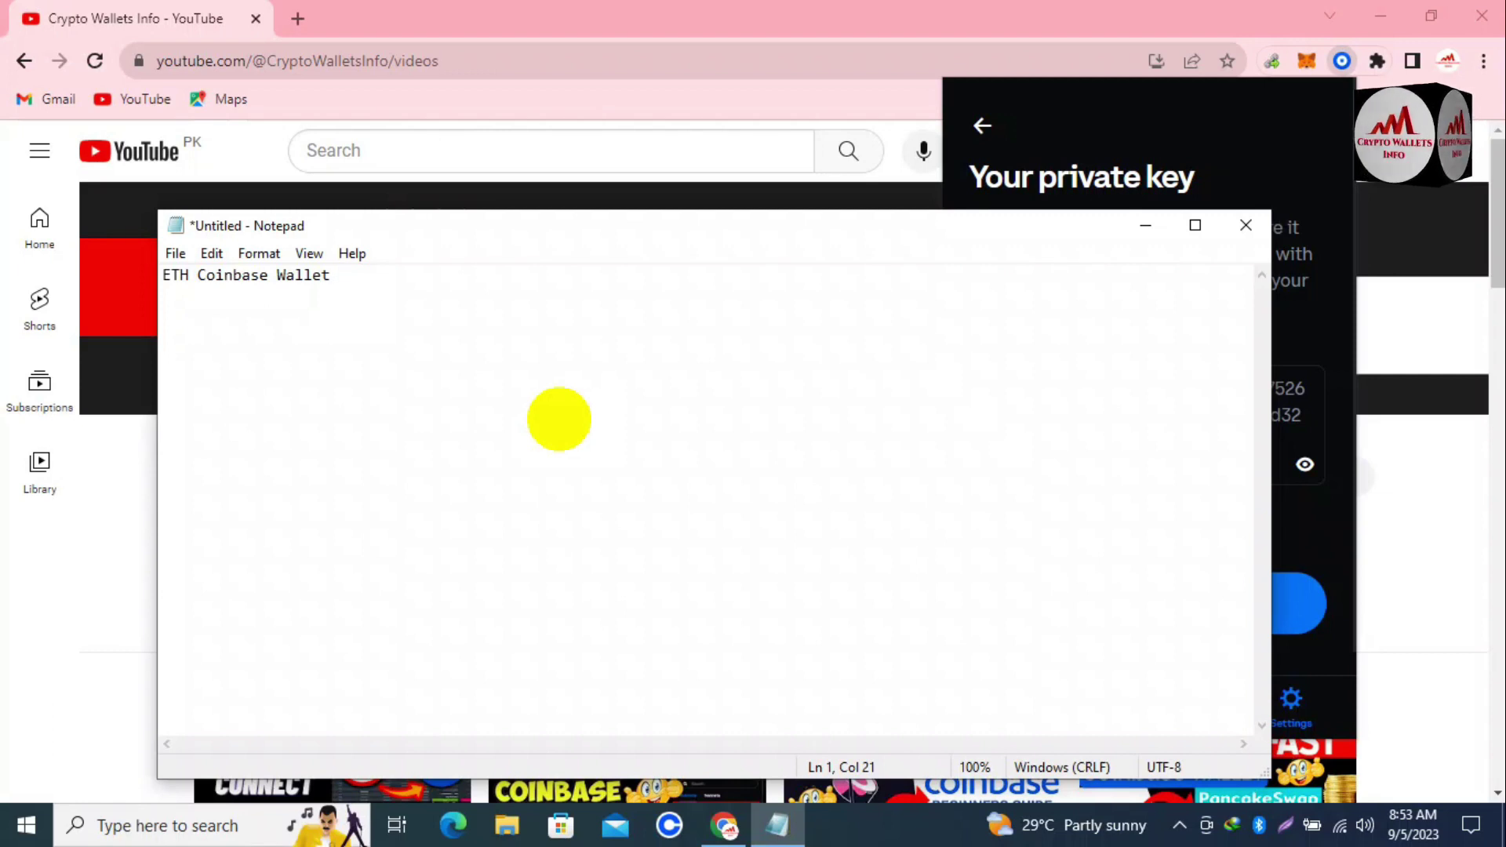
pyautogui.write('Priv')
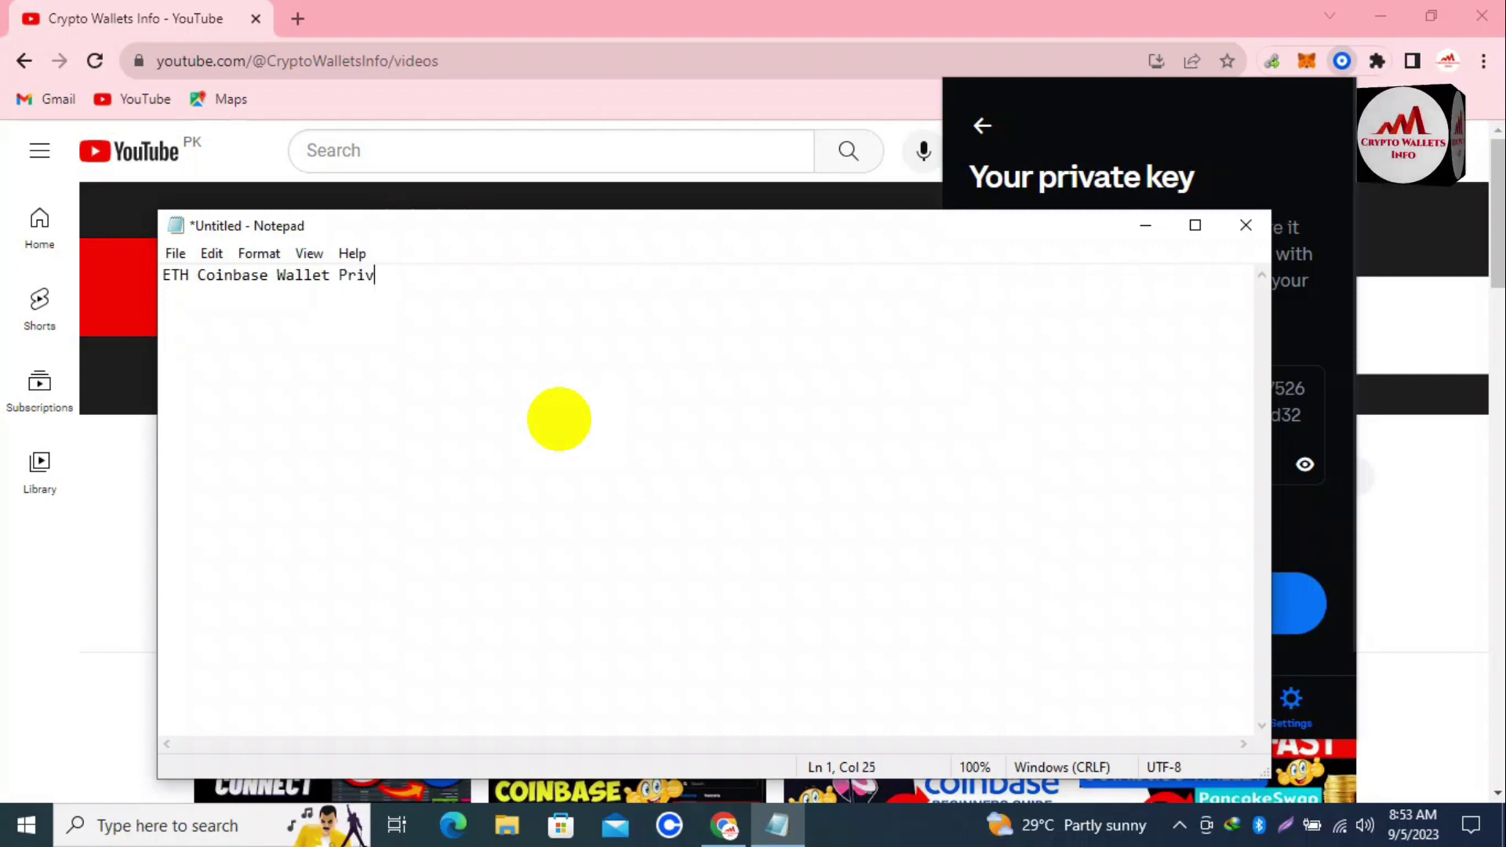
pyautogui.write('at K')
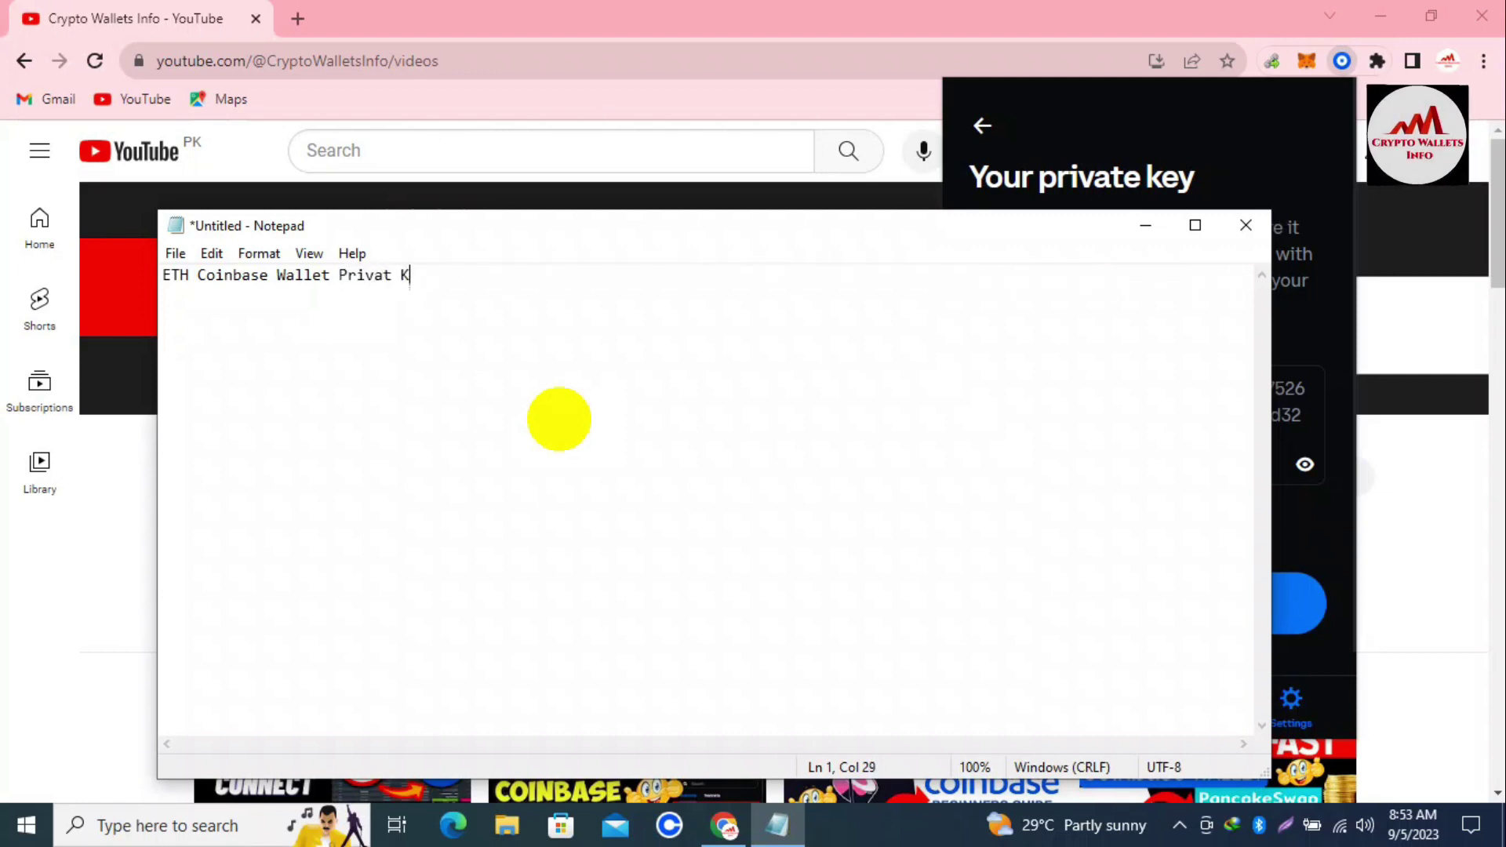
pyautogui.write('ey \\\\\\')
pyautogui.press('BackSpace')
pyautogui.press('BackSpace')
pyautogui.press('Return')
pyautogui.press('Return')
pyautogui.press('Return')
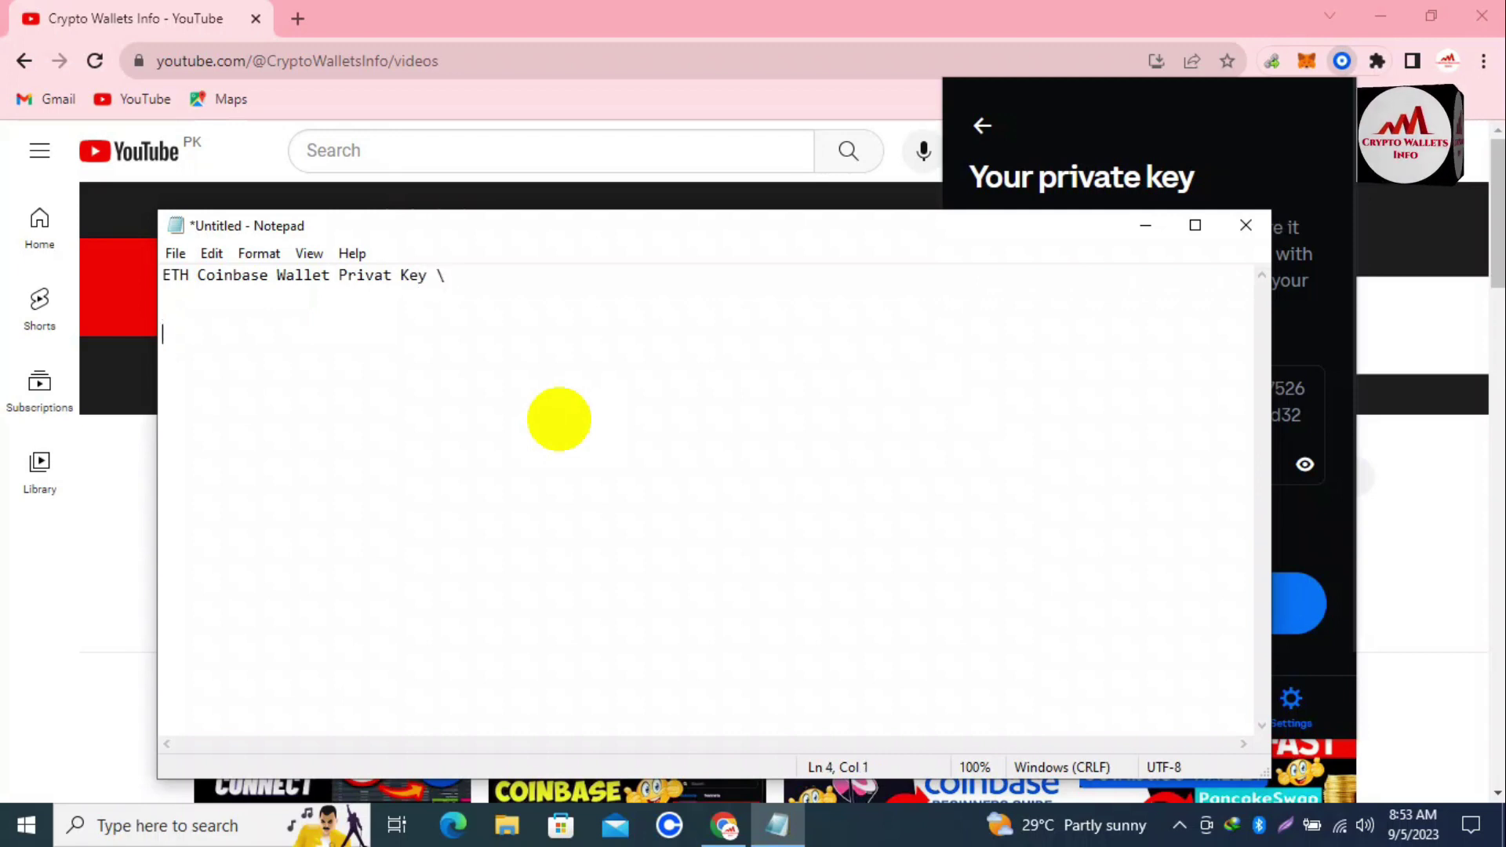
pyautogui.hotkey('ctrl', 'v')
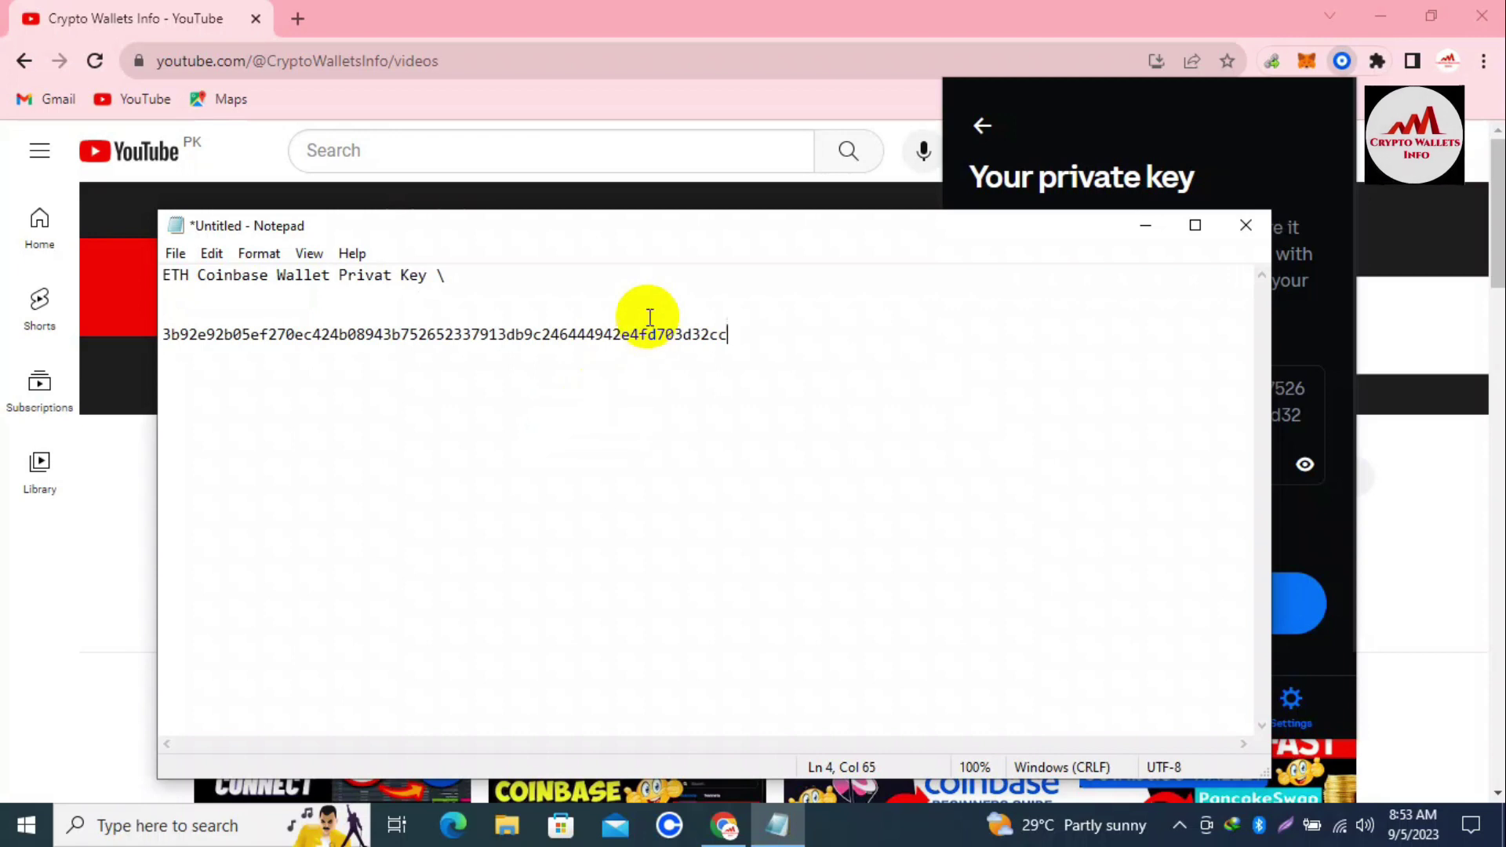
# Step: Compare the pasted key's first and last two characters with the wallet's key, then move Notepad back
pyautogui.moveTo(562, 225); pyautogui.dragTo(1192, 506)
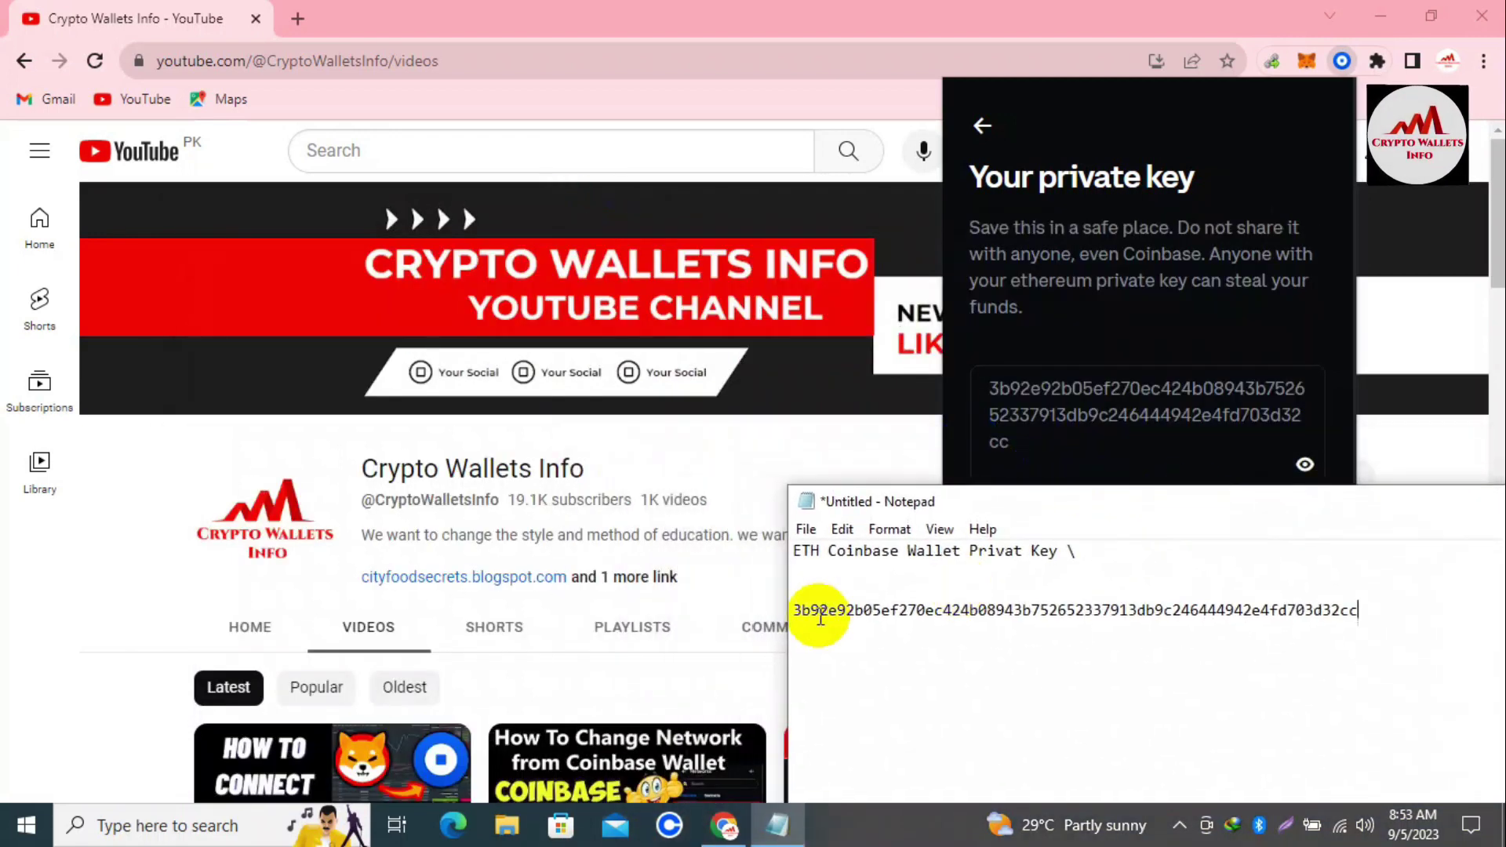
pyautogui.moveTo(812, 612); pyautogui.dragTo(794, 611)
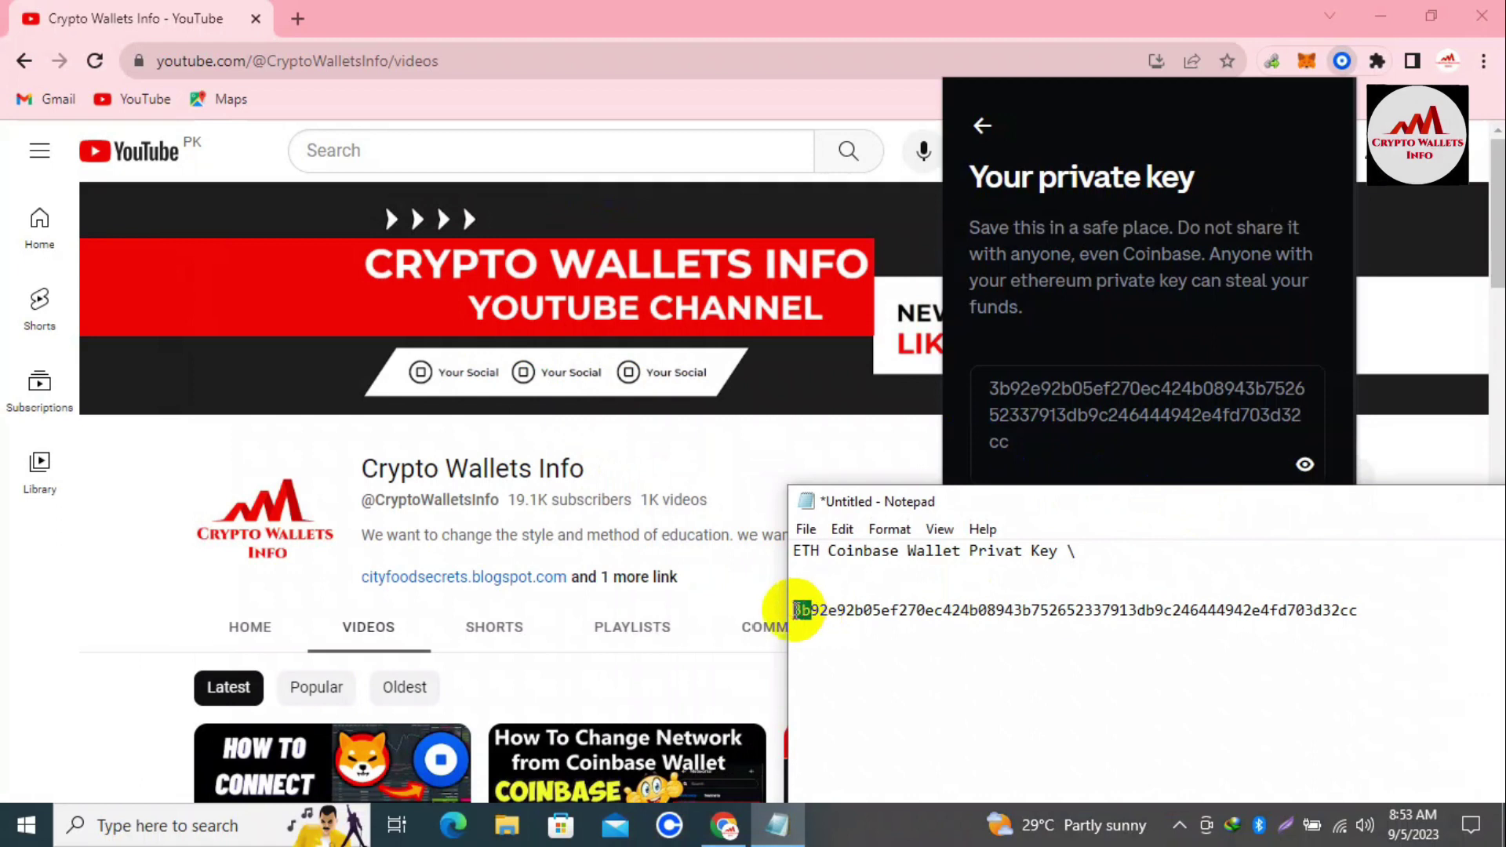
pyautogui.moveTo(1340, 611); pyautogui.dragTo(1372, 609)
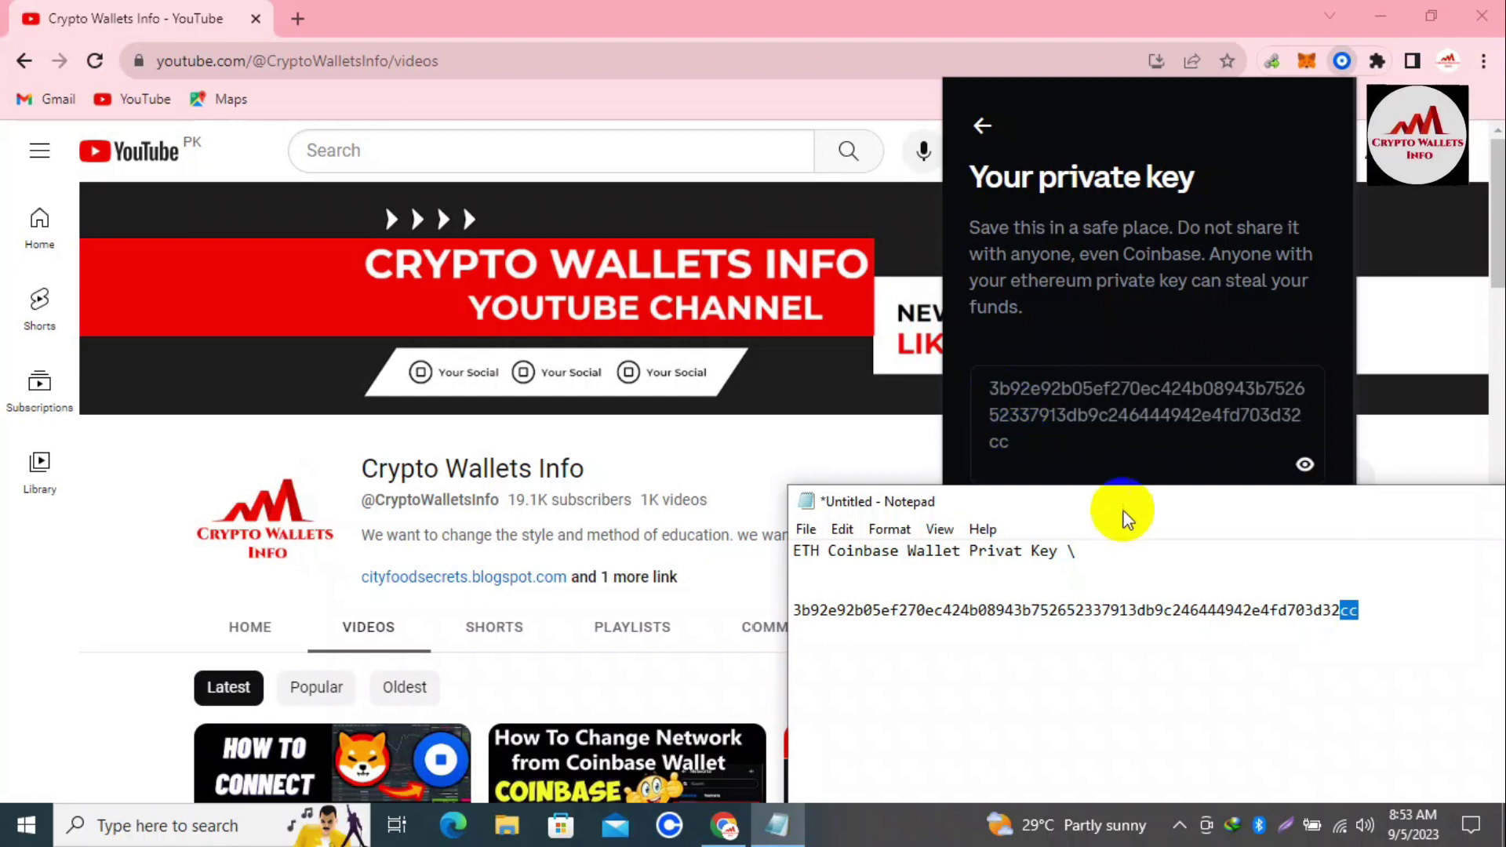
pyautogui.moveTo(1135, 524); pyautogui.dragTo(588, 280)
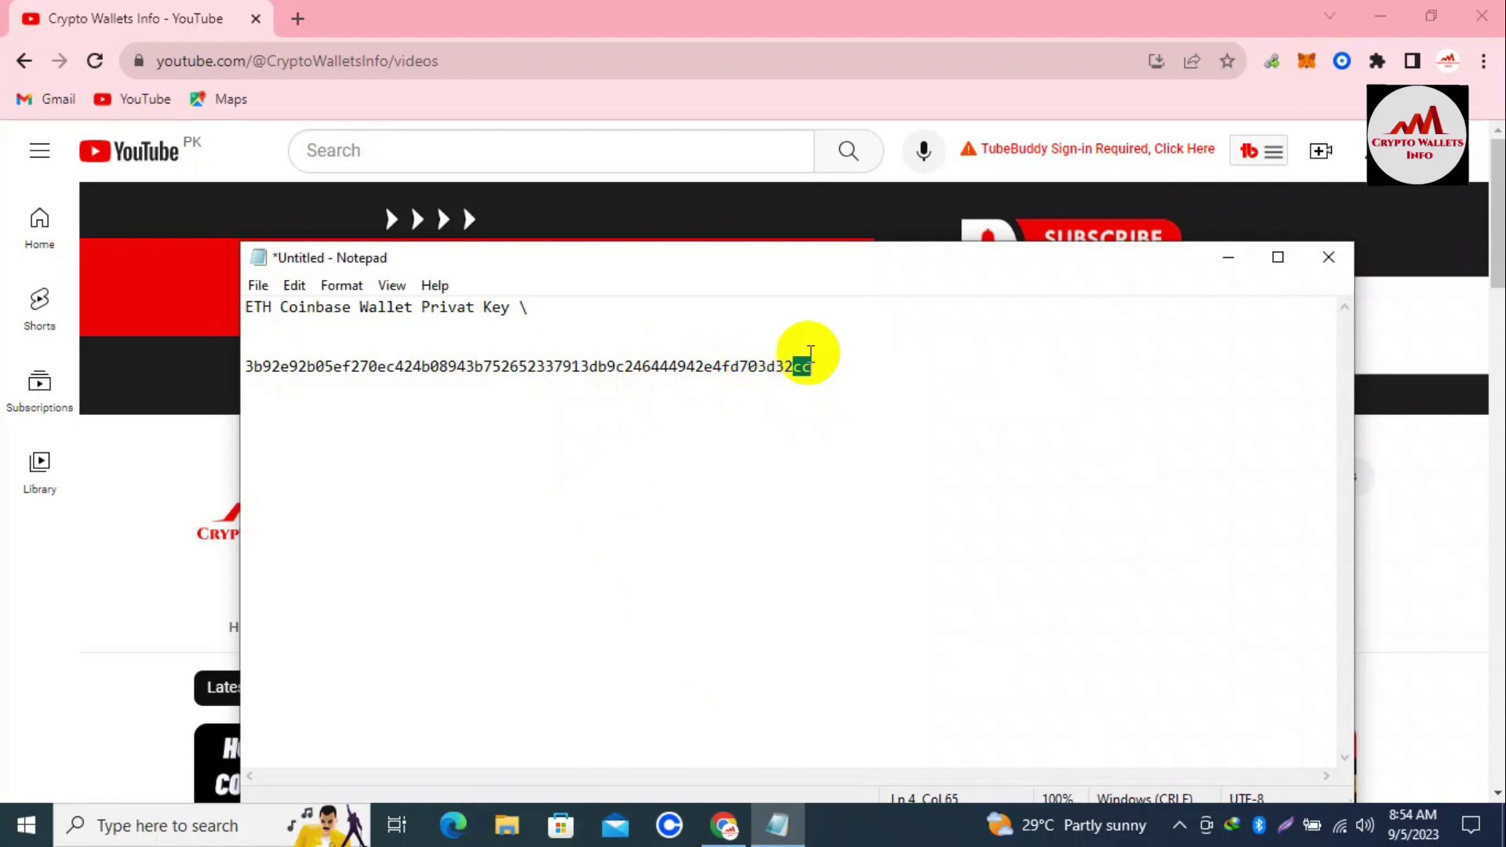
# Step: Highlight the full private-key line in Notepad, then minimize Notepad to show YouTube
pyautogui.click(892, 367)
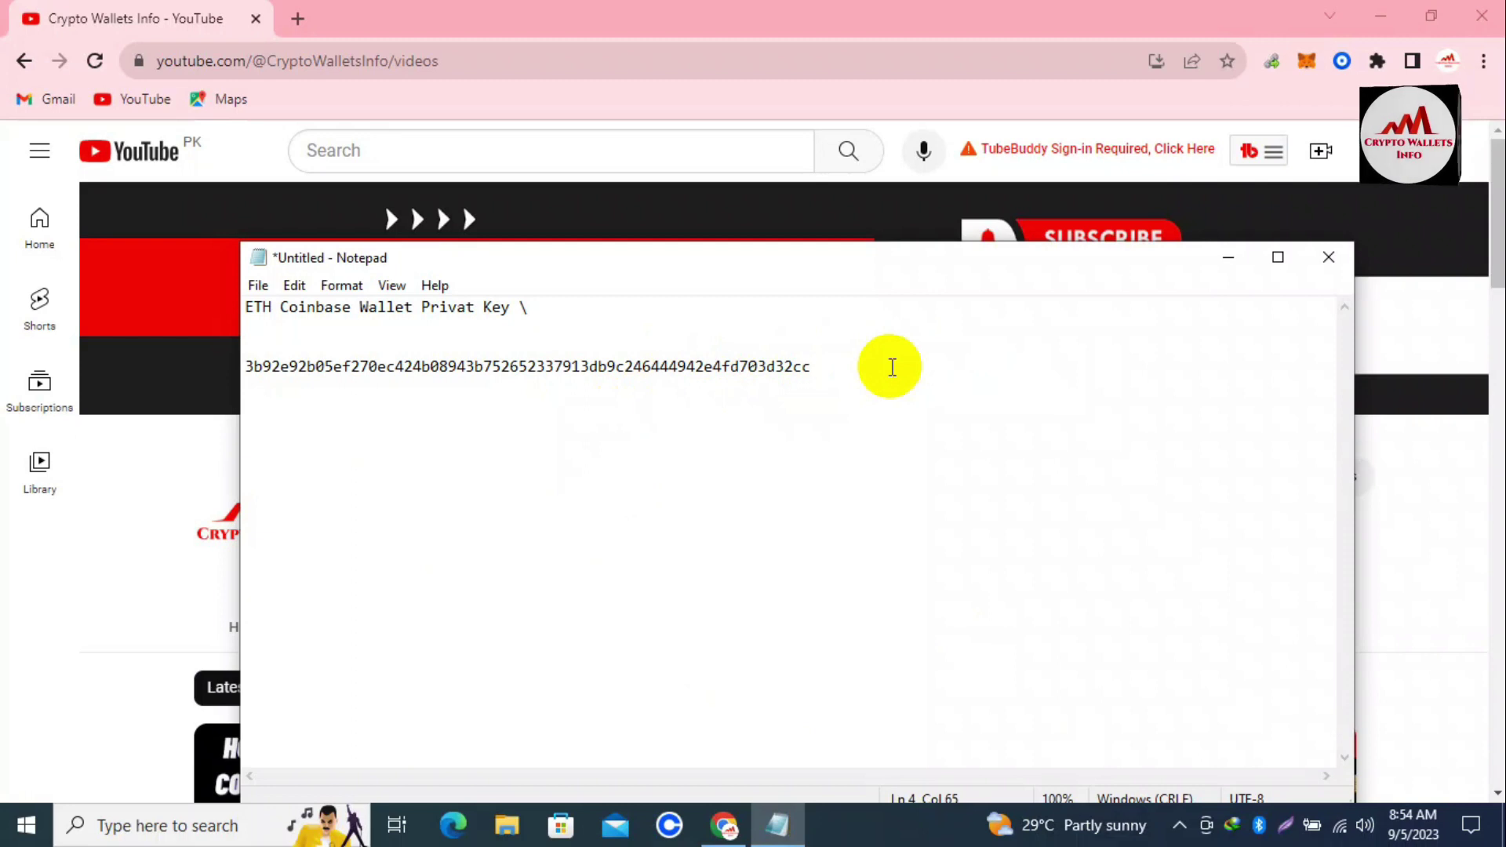
pyautogui.click(834, 375)
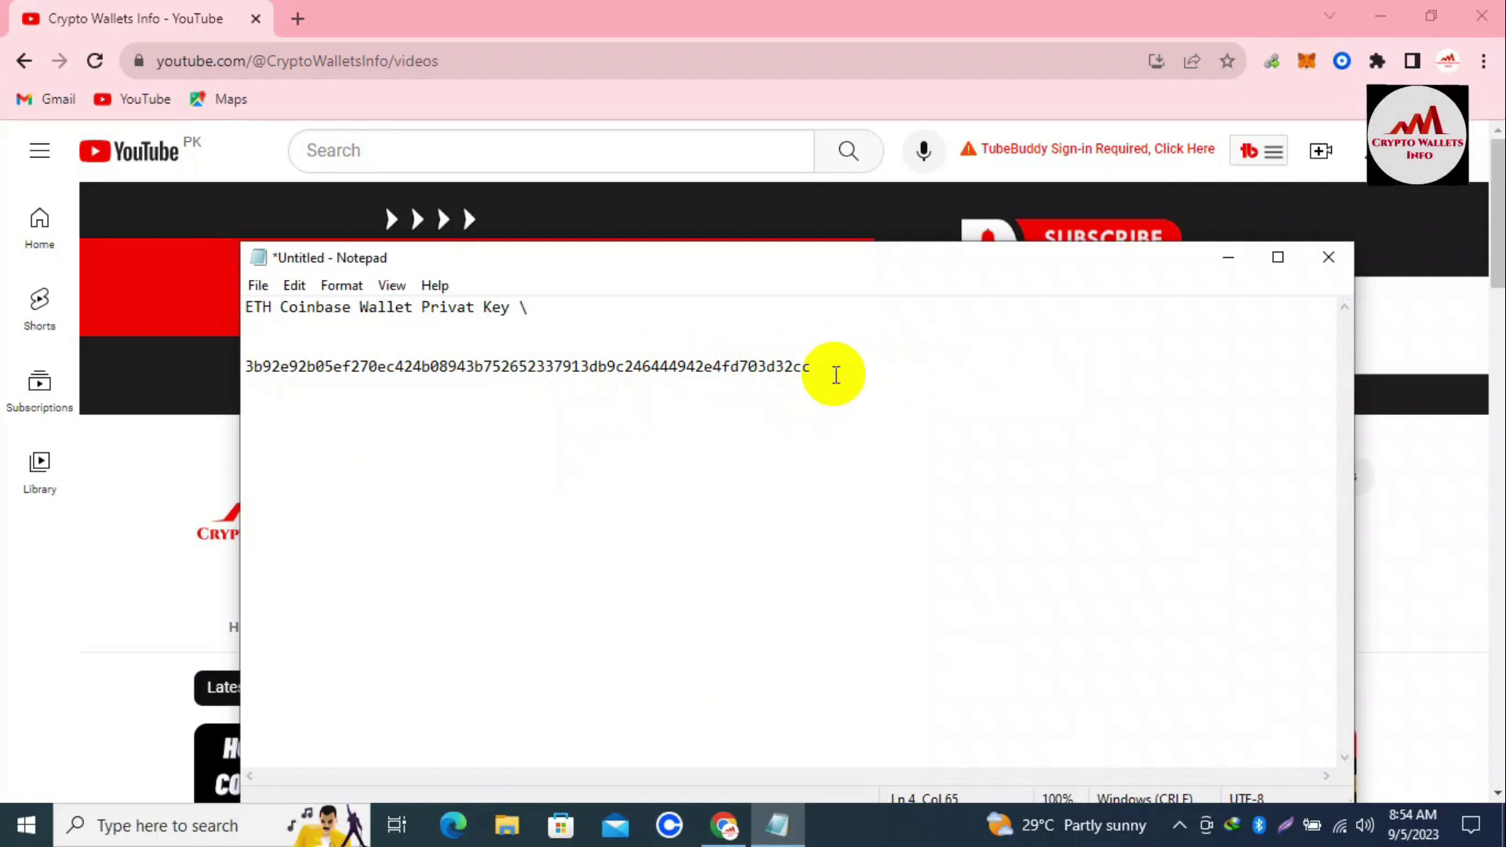
pyautogui.moveTo(834, 374); pyautogui.dragTo(528, 363)
pyautogui.doubleClick(397, 362)
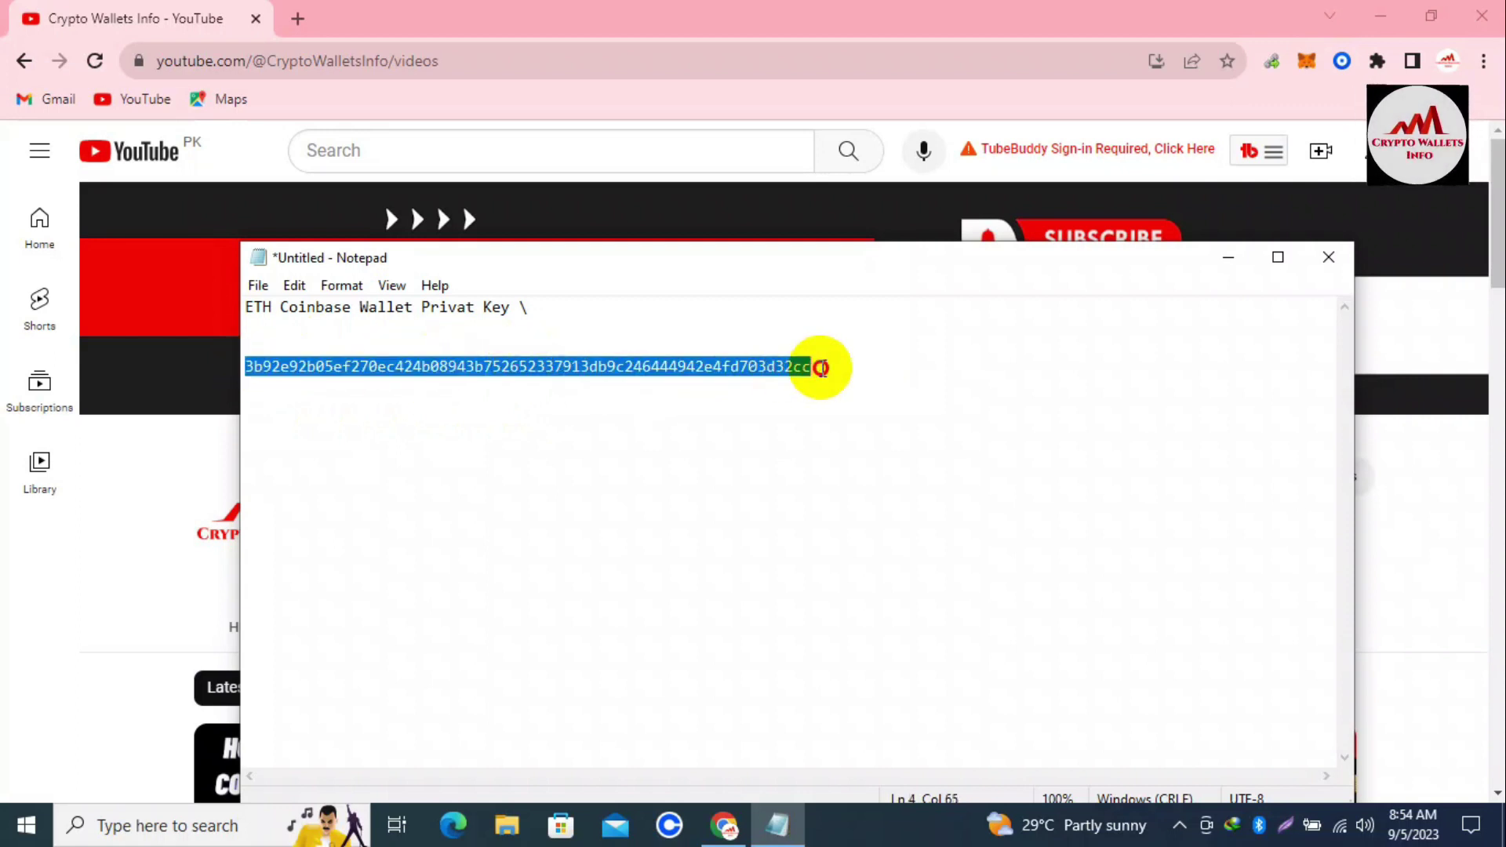
pyautogui.click(814, 368)
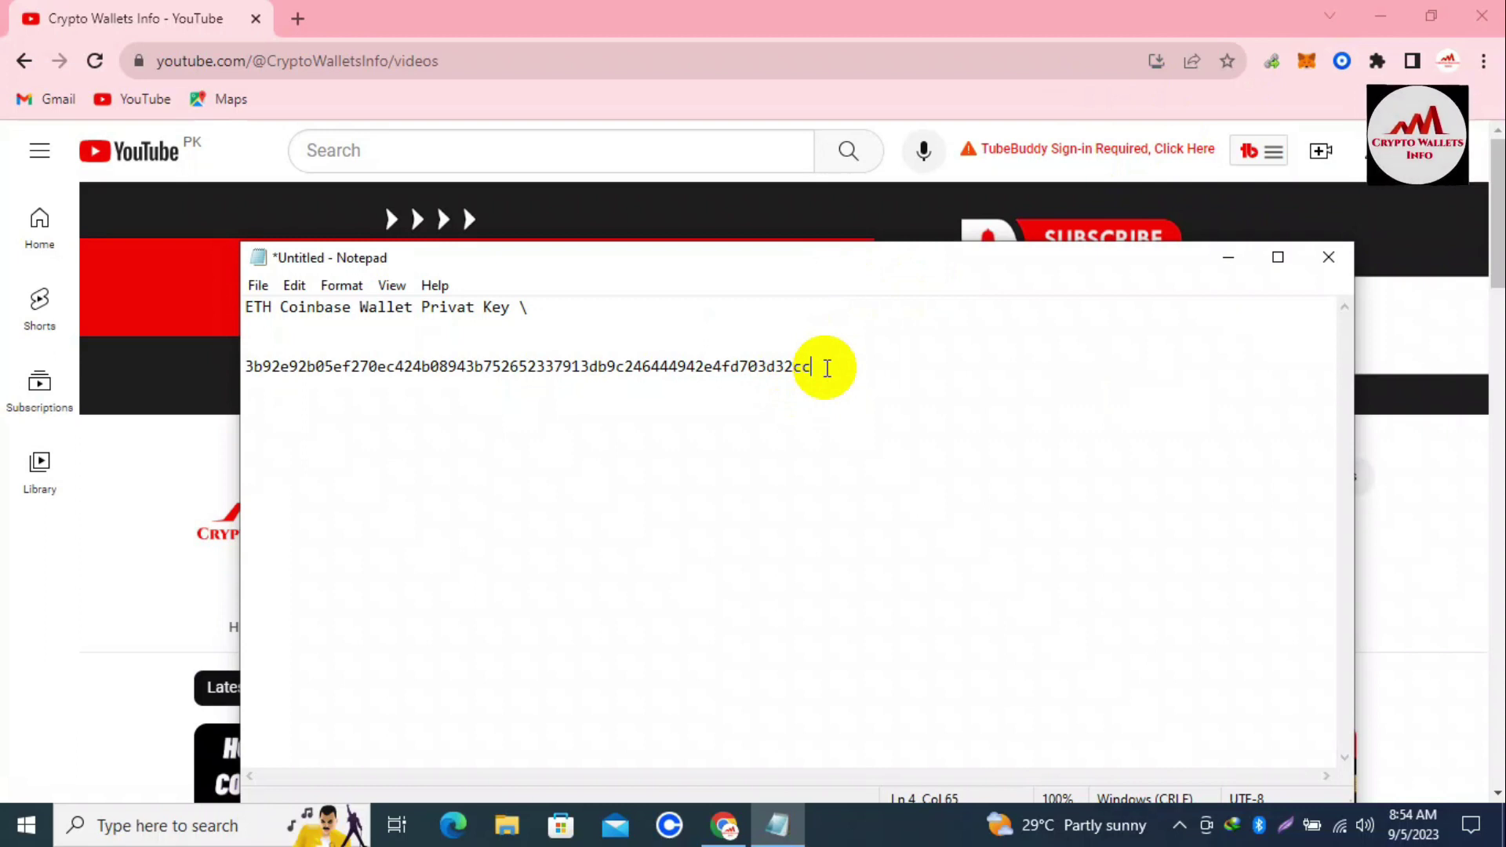
pyautogui.moveTo(826, 367); pyautogui.dragTo(202, 396)
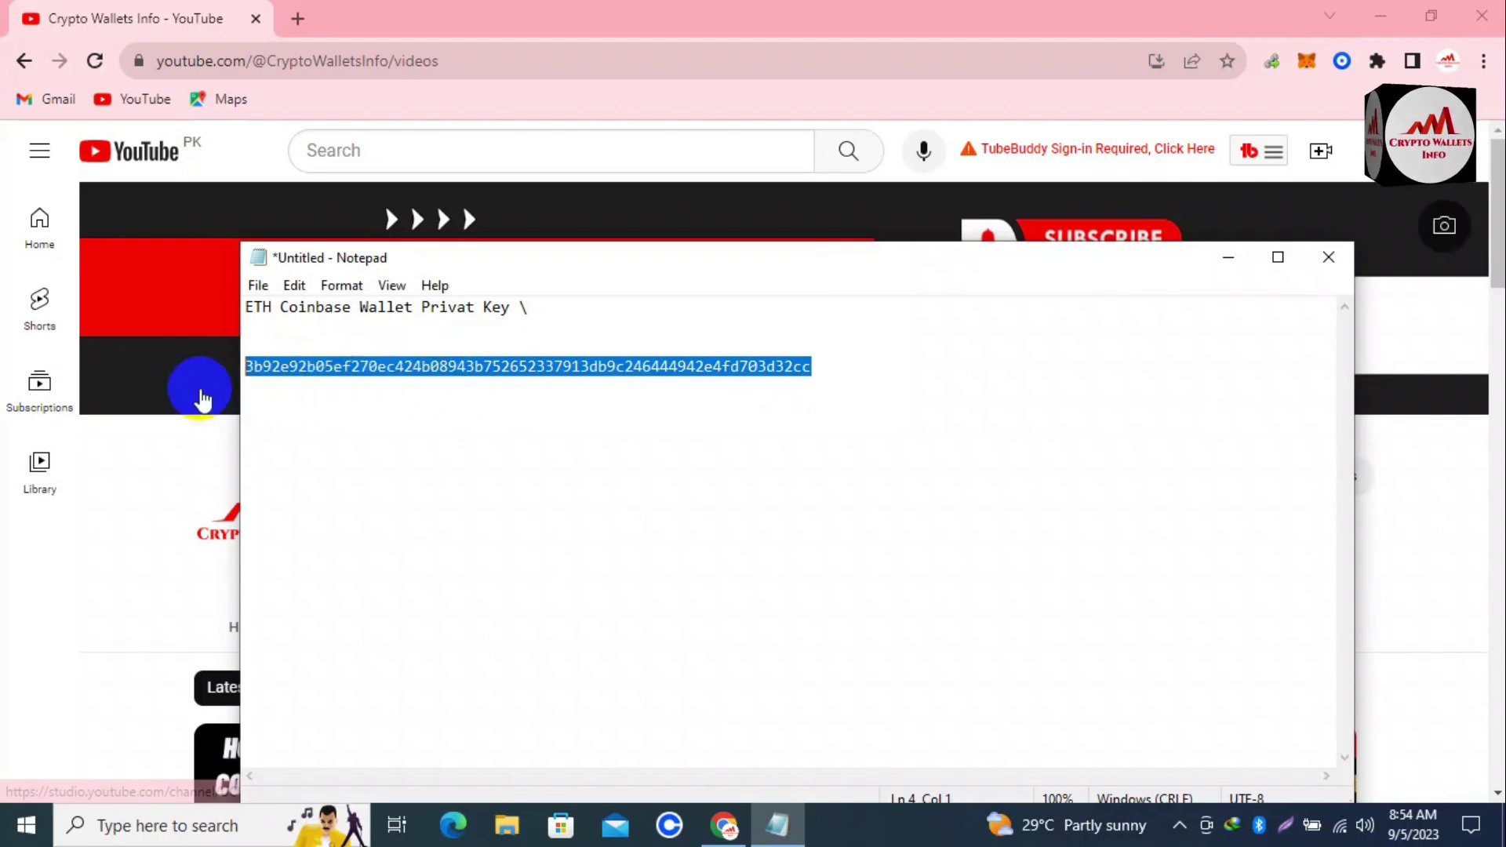
pyautogui.click(1229, 261)
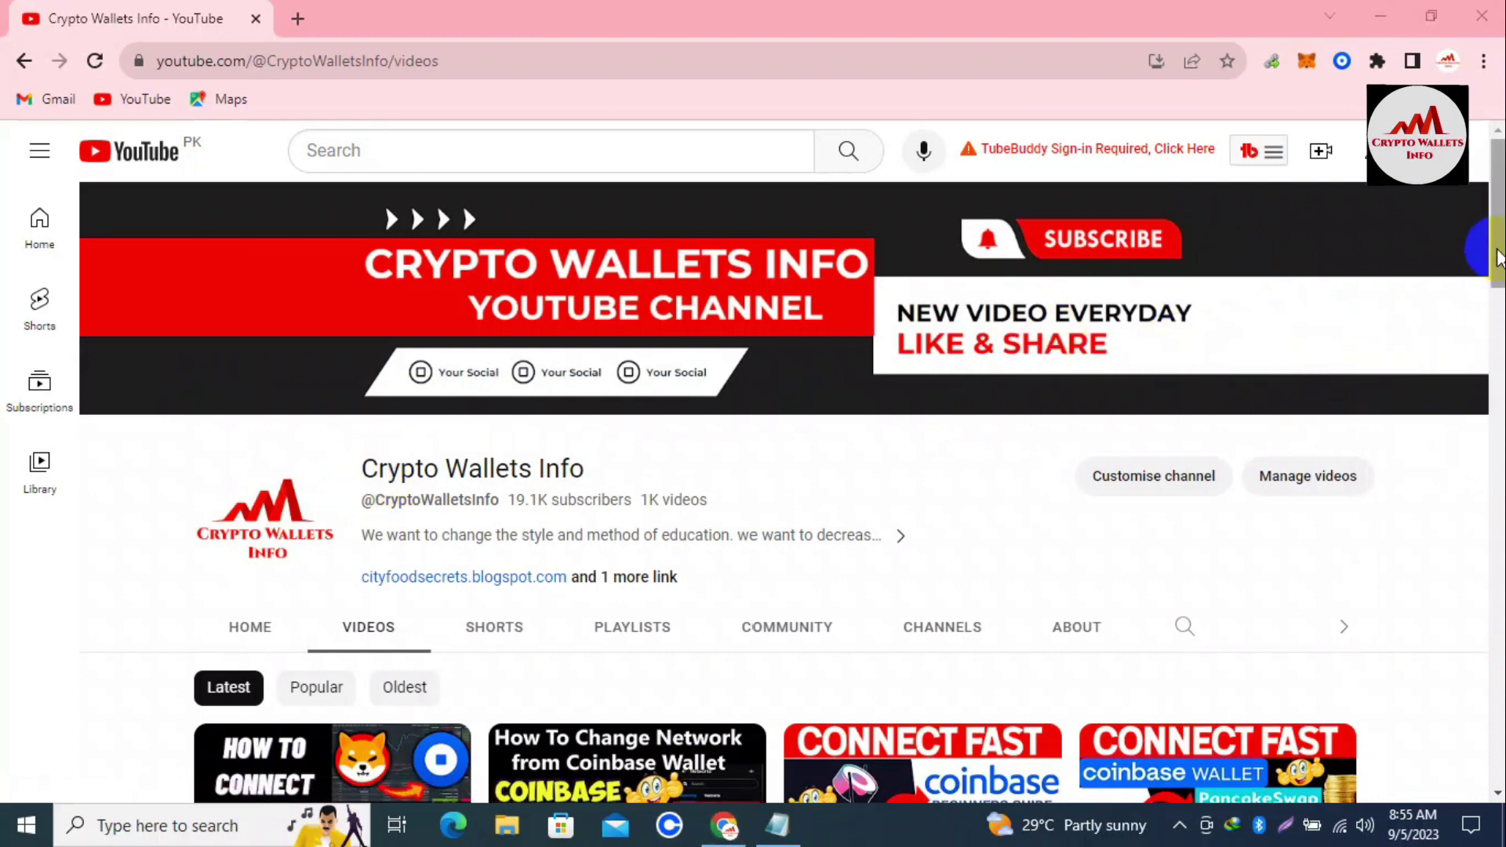
# Step: Scroll through the Crypto Wallets Info Videos tab to browse its Coinbase Wallet tutorials
pyautogui.moveTo(1496, 259); pyautogui.dragTo(1496, 222)
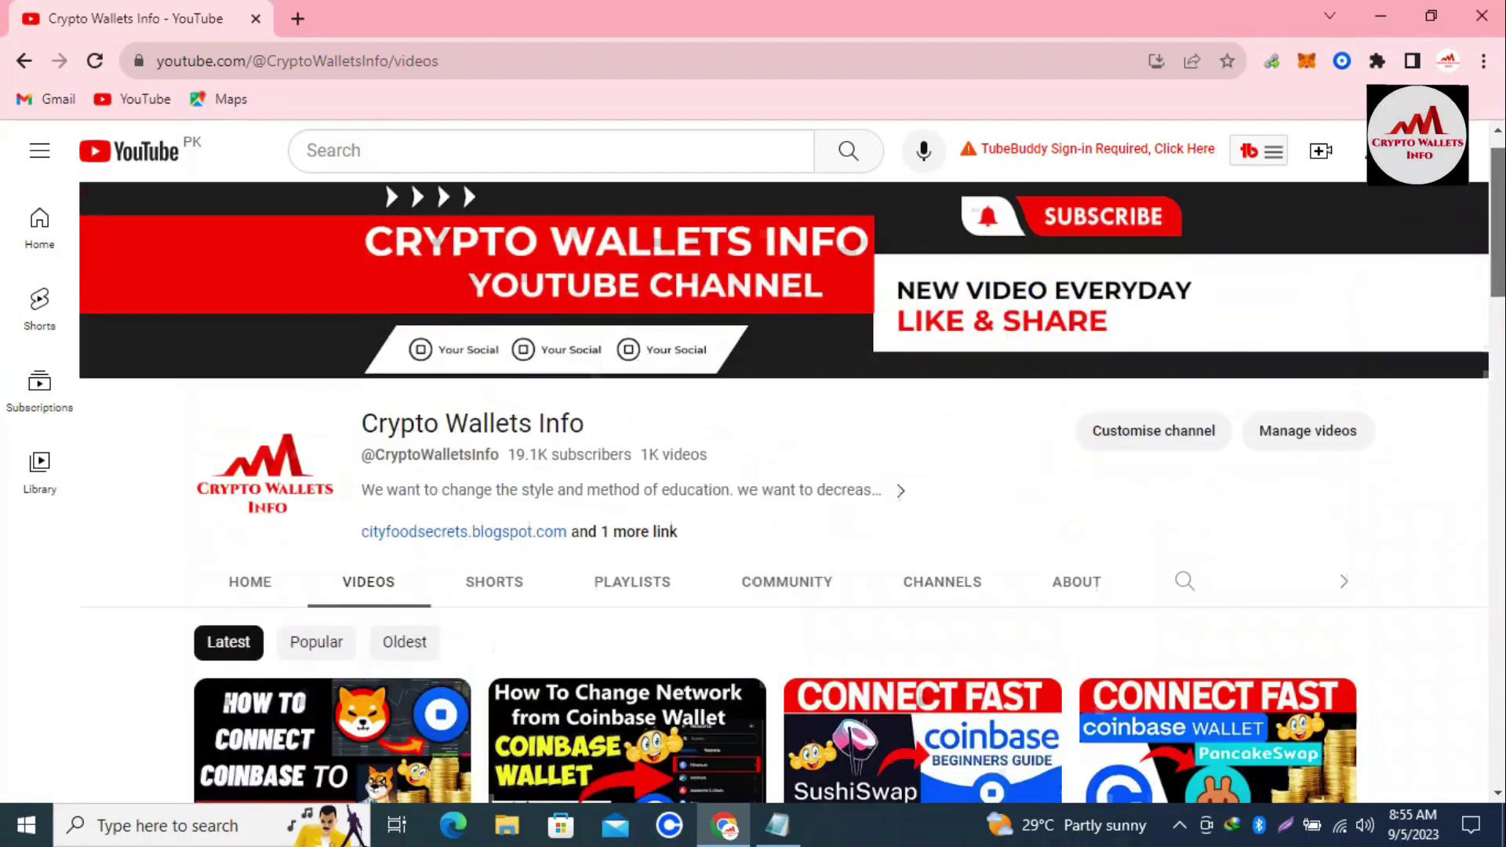
pyautogui.scroll(-5, 785, 494)
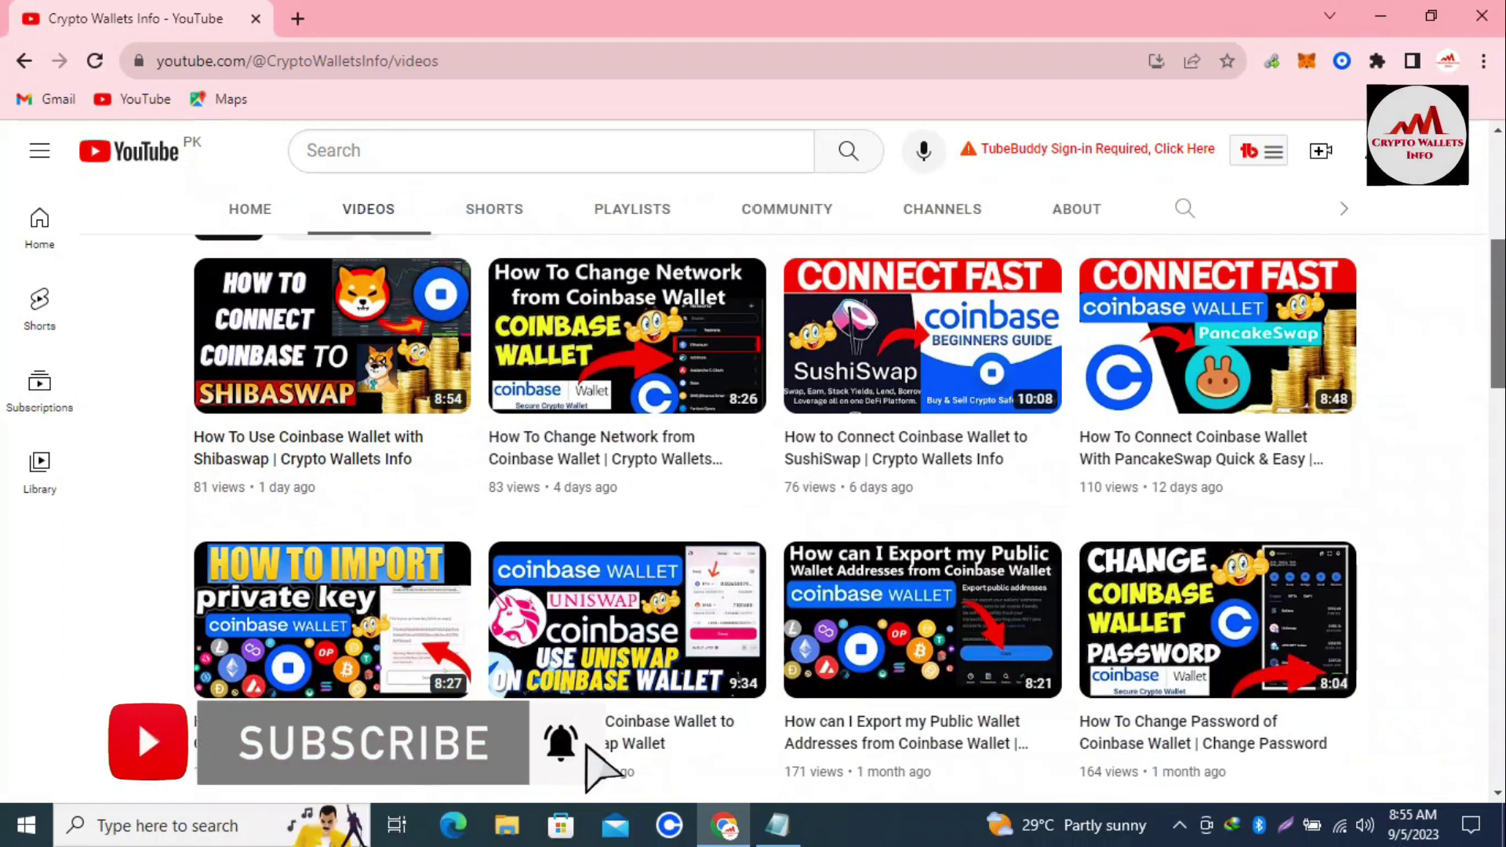
pyautogui.scroll(-10, 812, 516)
pyautogui.scroll(10, 813, 516)
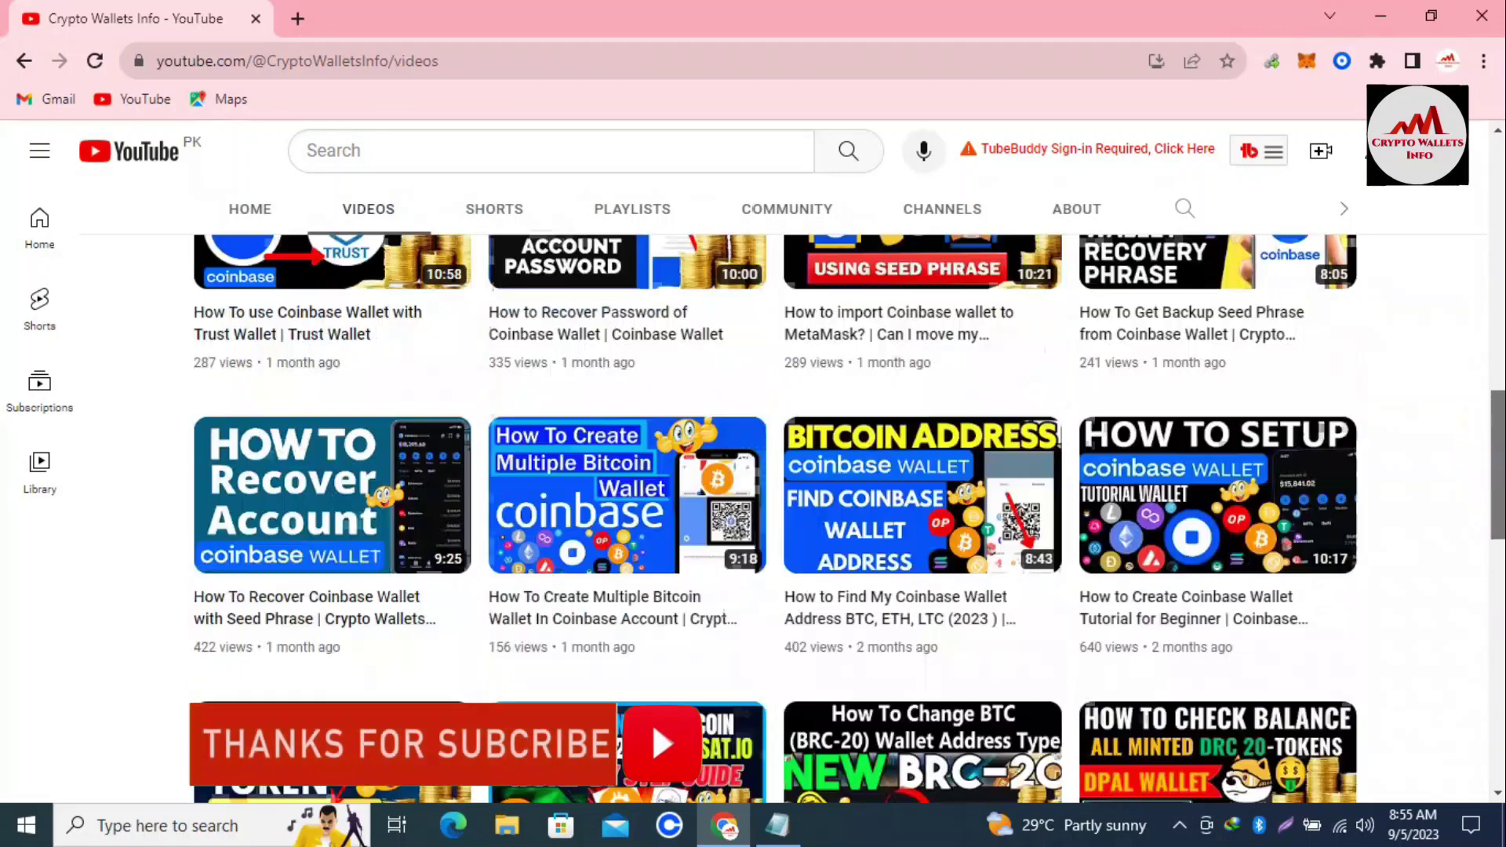
pyautogui.scroll(3, 812, 516)
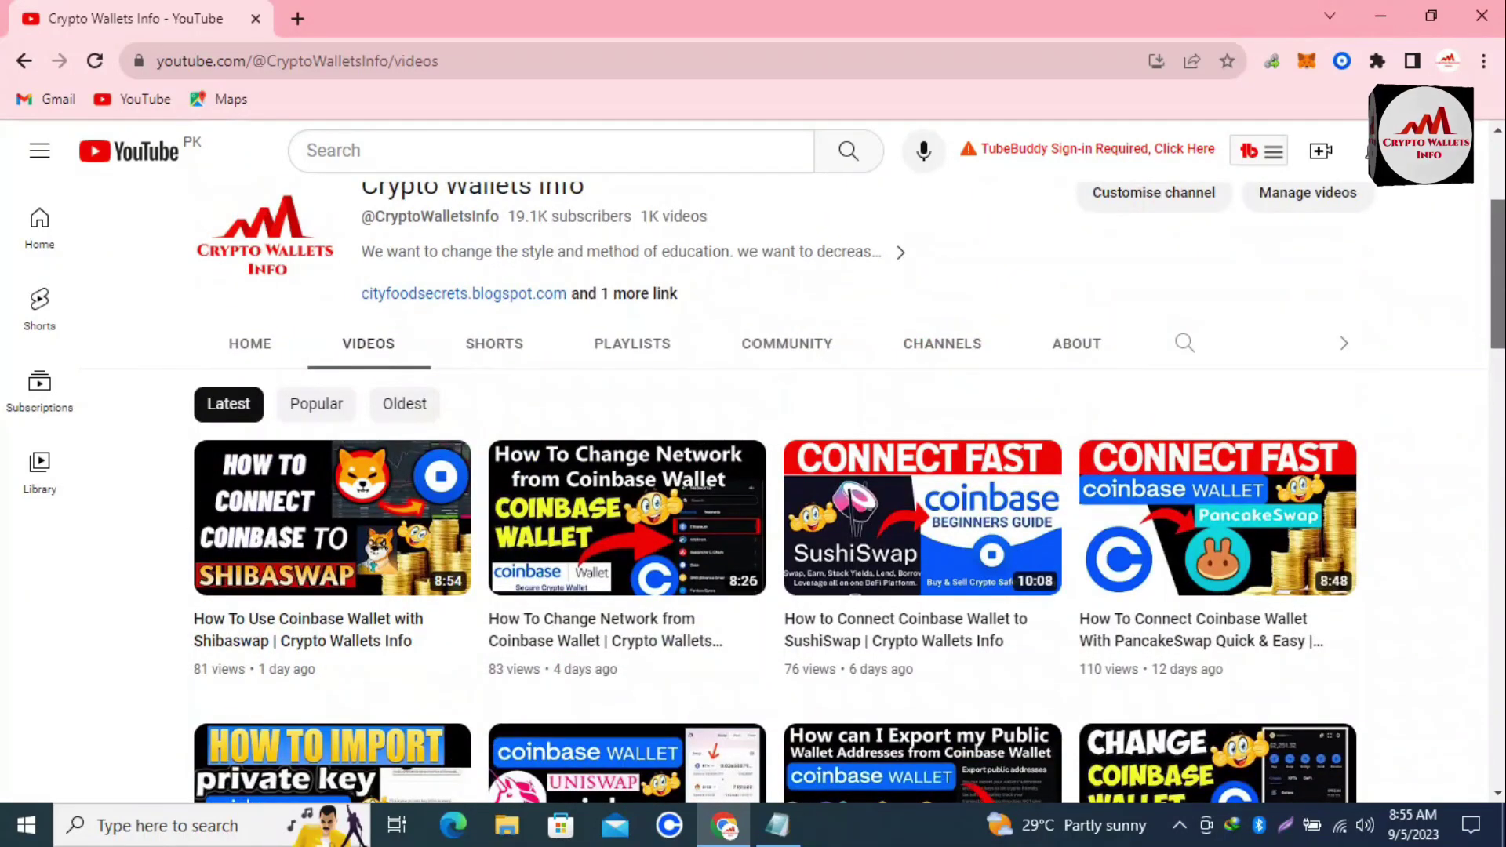
pyautogui.scroll(-7, 1498, 384)
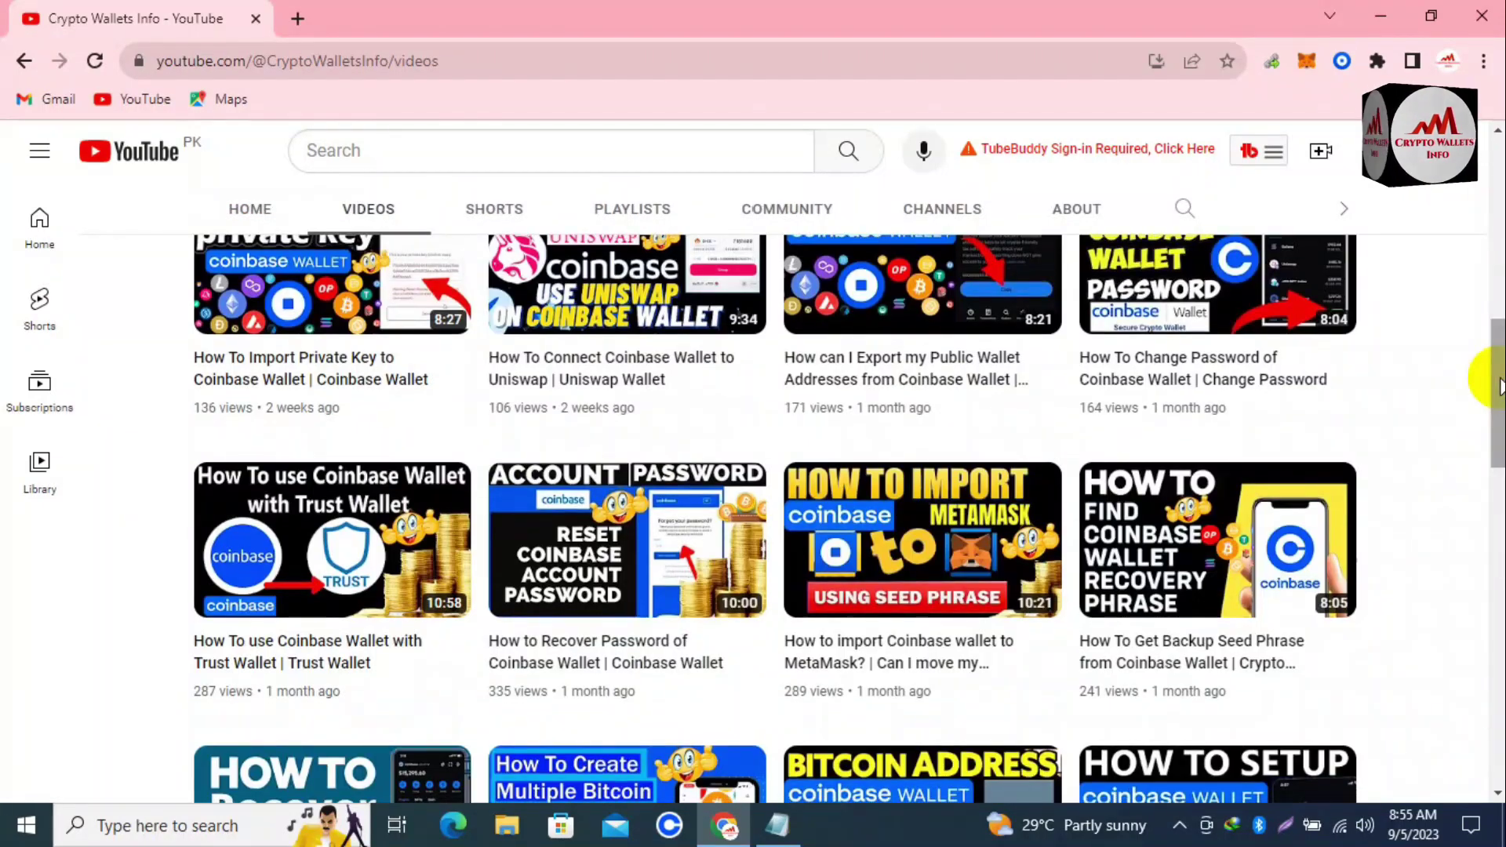